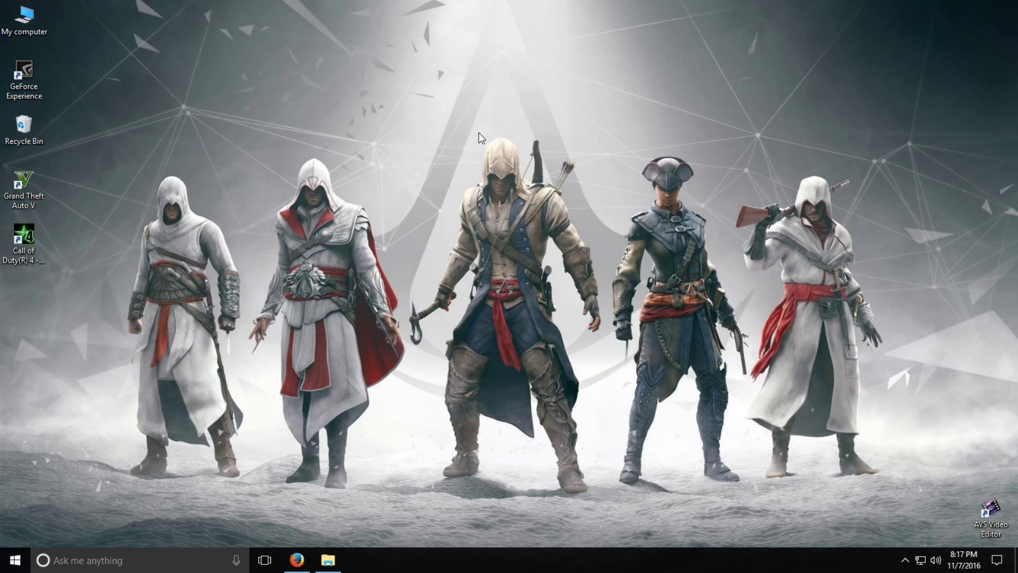
pyautogui.rightClick(340, 180)
pyautogui.click(375, 217)
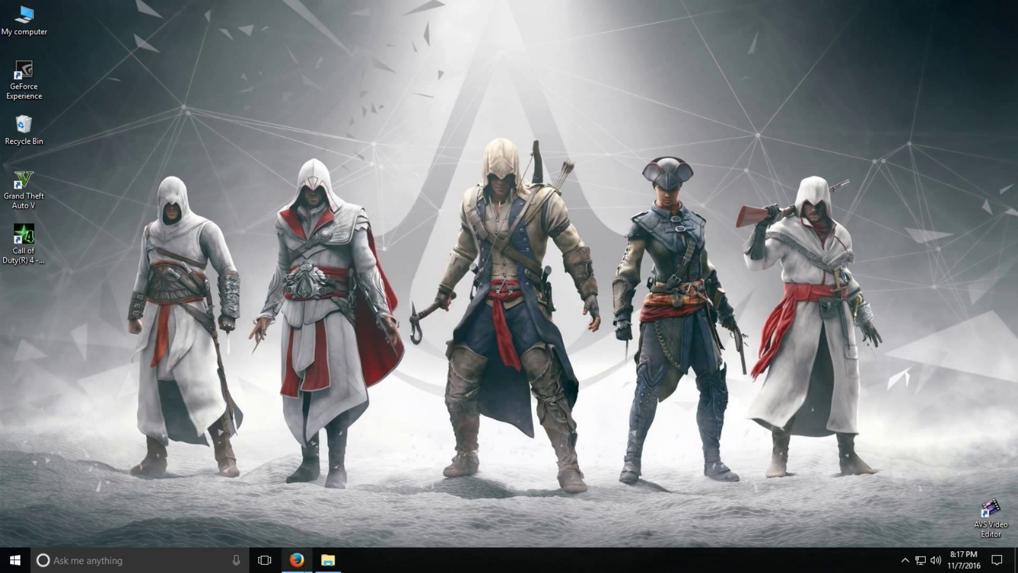
# Switch to Firefox and save ScriptHookV_1.0.877.1.zip from the Script Hook V page on dev-c.com
pyautogui.click(297, 559)
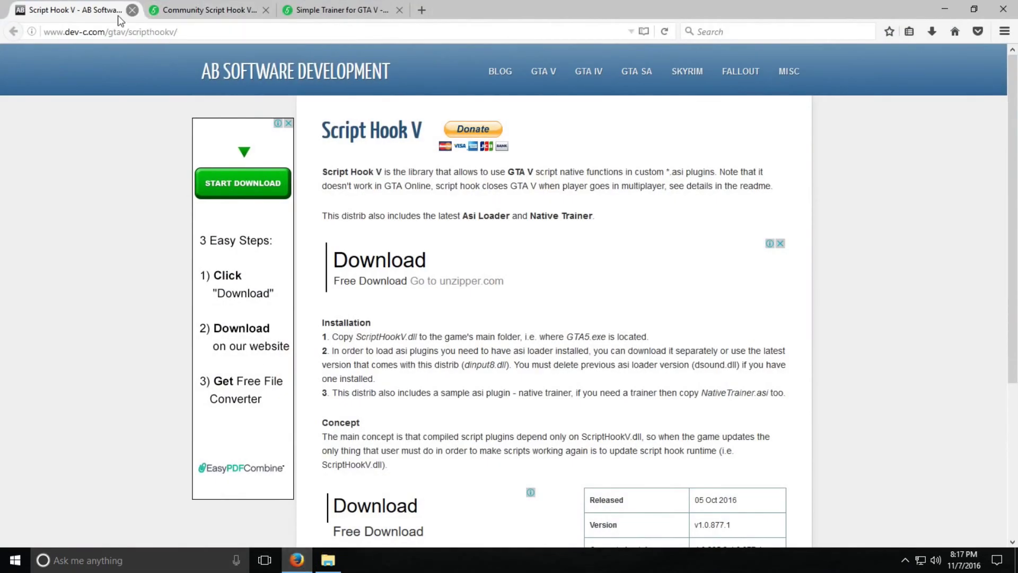
pyautogui.click(197, 10)
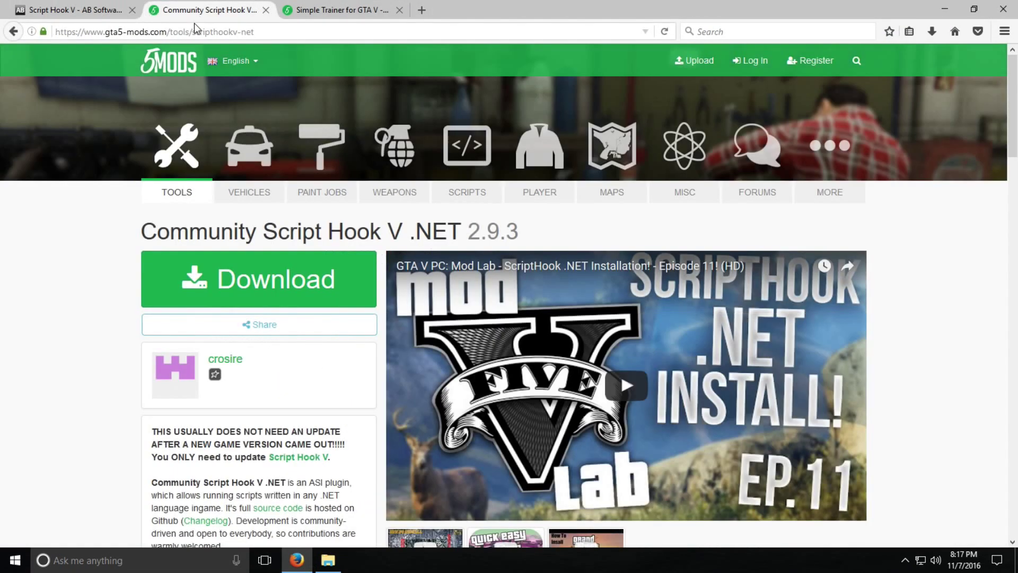
pyautogui.click(339, 10)
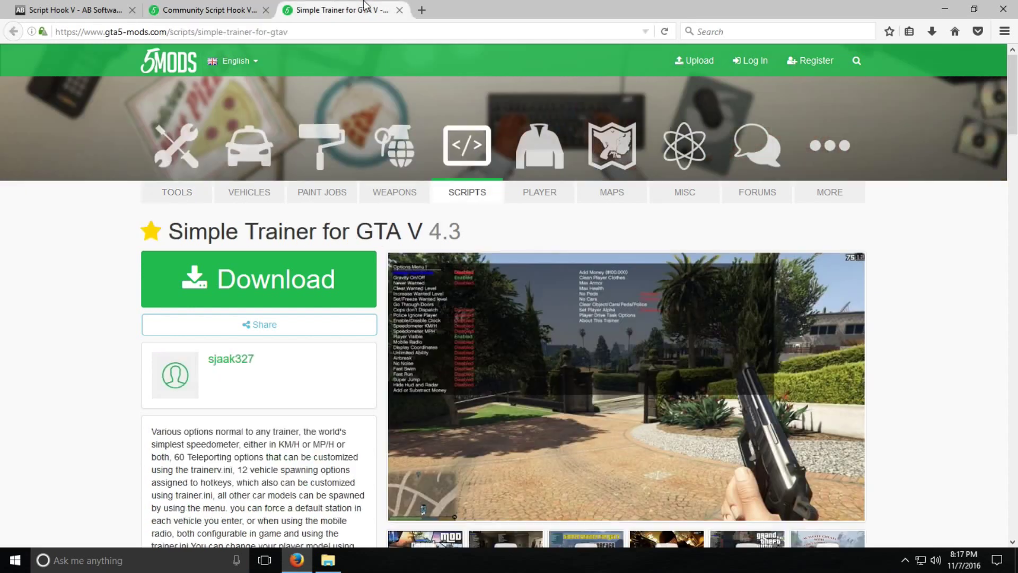
pyautogui.click(68, 6)
pyautogui.scroll(-5, 468, 298)
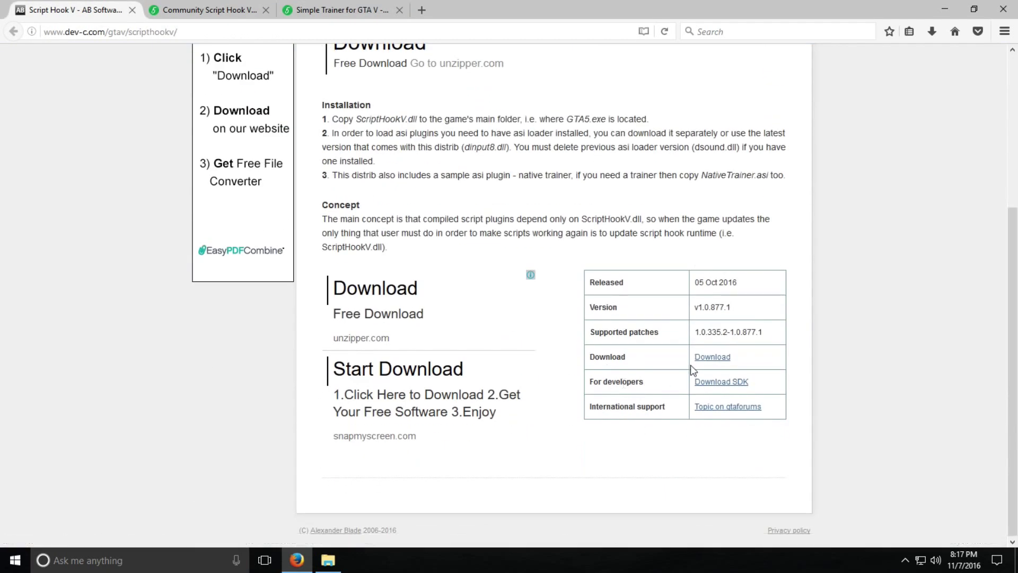
pyautogui.click(704, 359)
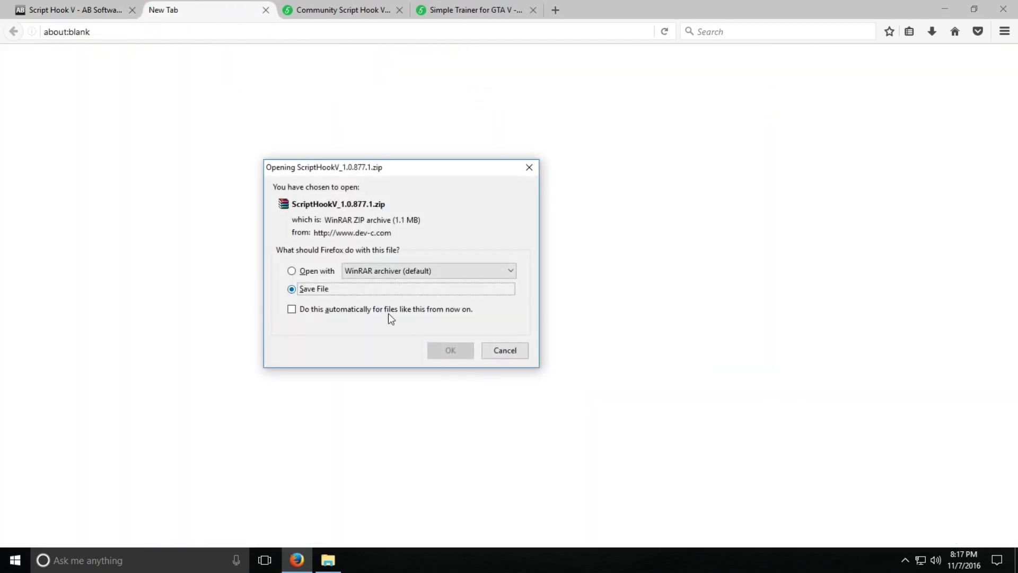
pyautogui.click(446, 351)
# Go from the Community Script Hook V .NET page to its GitHub releases and save ScriptHookVDotNet.zip of v2.9.3
pyautogui.click(340, 12)
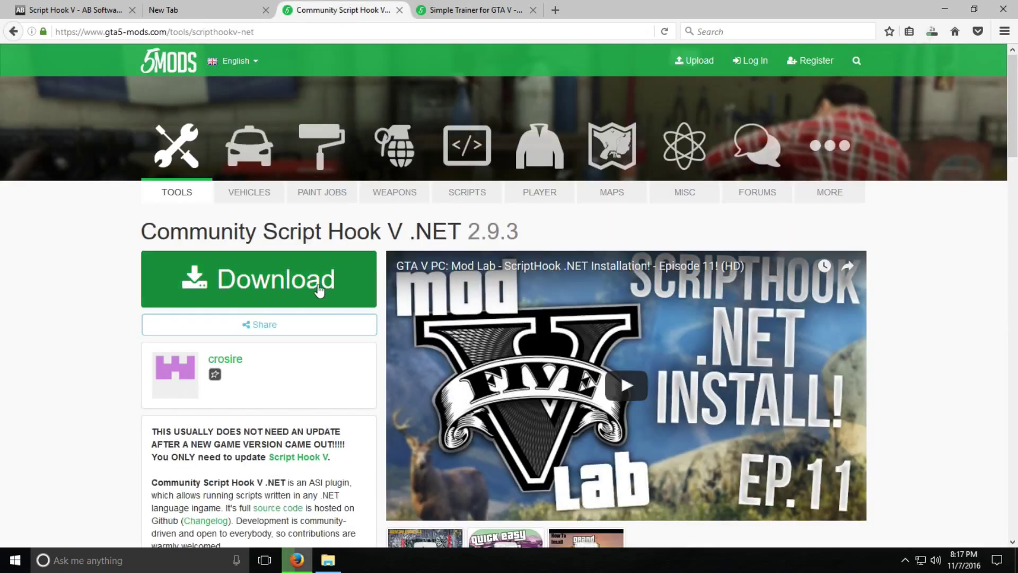
pyautogui.click(322, 280)
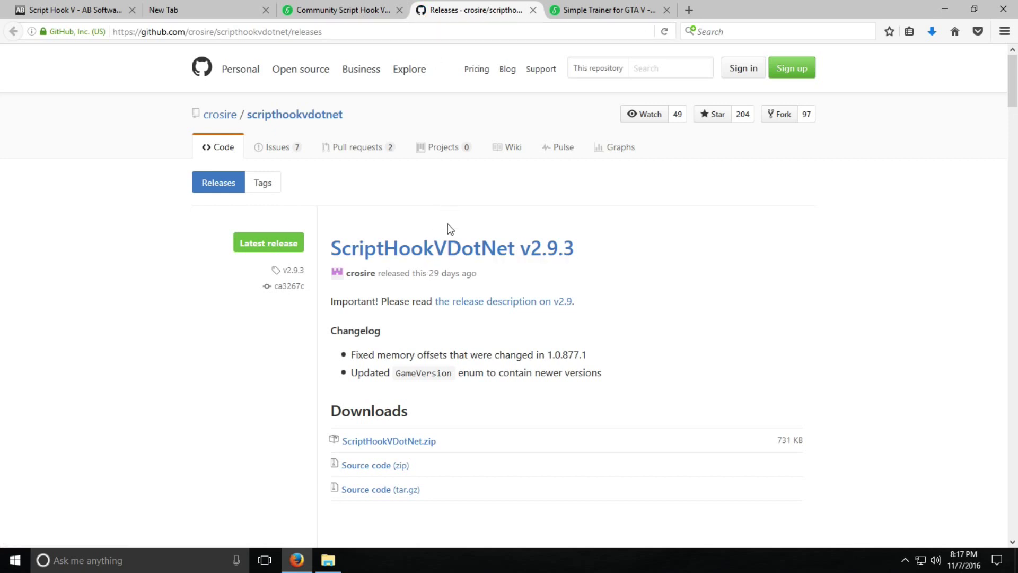
pyautogui.scroll(-2, 448, 223)
pyautogui.moveTo(451, 367); pyautogui.dragTo(347, 373)
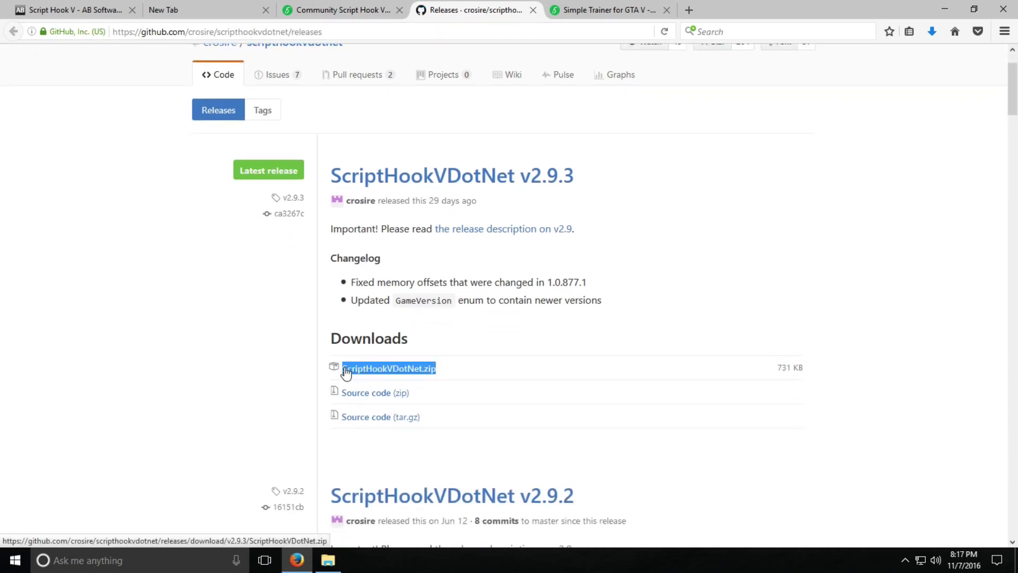
pyautogui.click(399, 370)
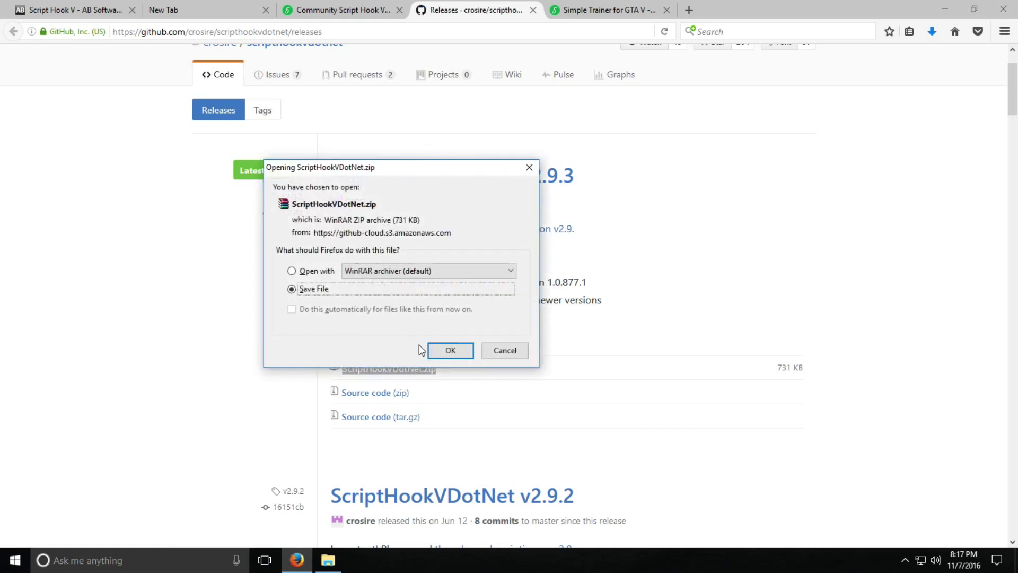
pyautogui.click(450, 350)
# Download Simple Trainer for GTA V 4.3, saving 330f29-trainerv.rar to disk, and close the browser
pyautogui.click(637, 5)
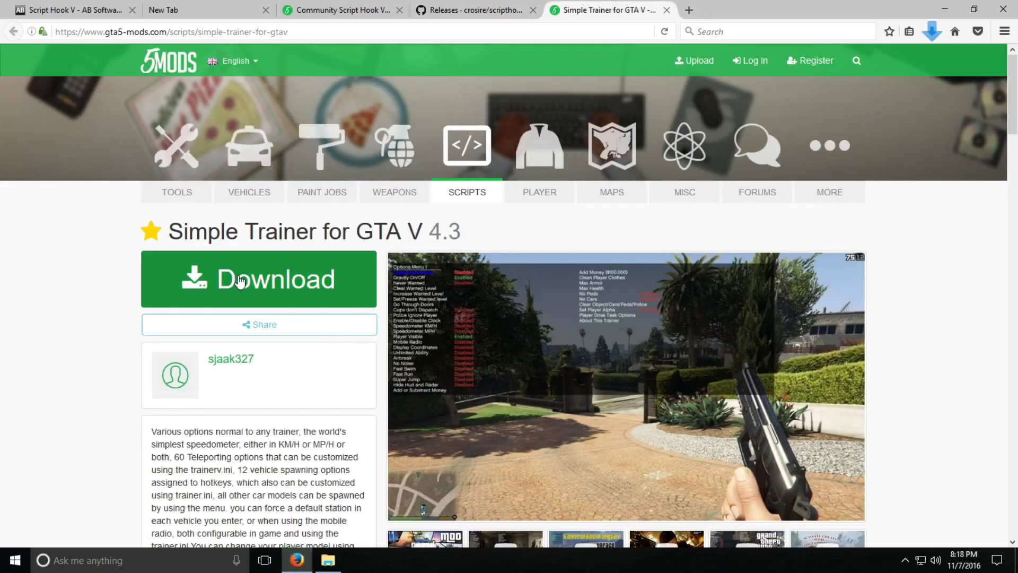
pyautogui.click(265, 279)
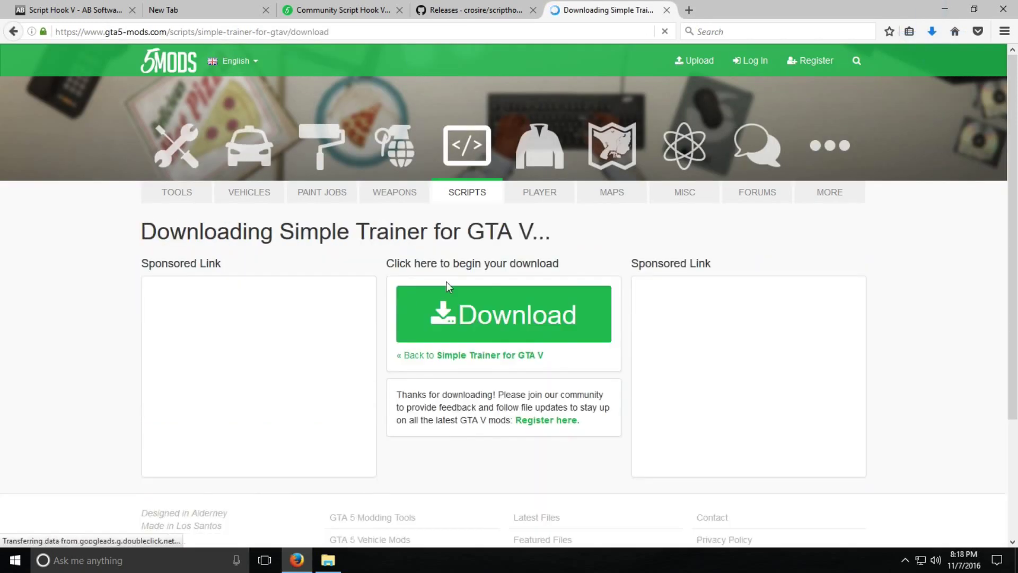
pyautogui.click(497, 322)
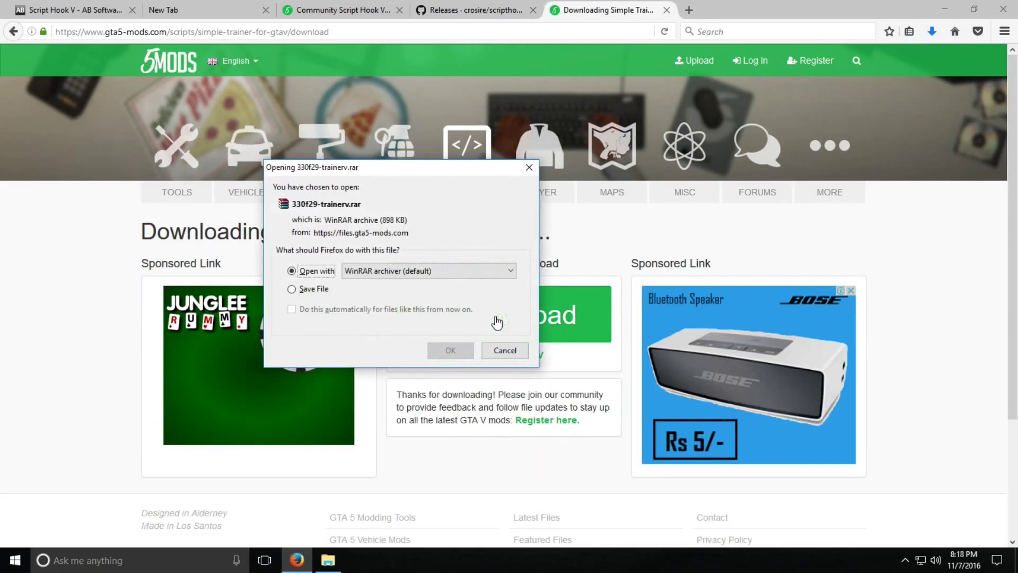
pyautogui.click(331, 288)
pyautogui.click(435, 355)
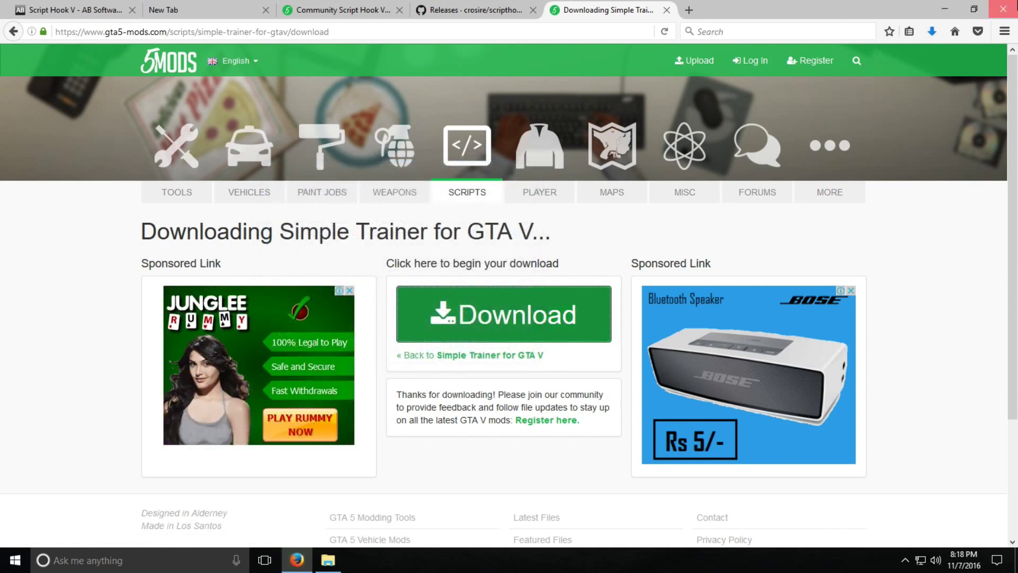
pyautogui.click(1003, 9)
# Move the three downloaded mod archives from the Downloads folder to the desktop and minimize the folder window
pyautogui.rightClick(238, 166)
pyautogui.click(270, 203)
pyautogui.doubleClick(24, 18)
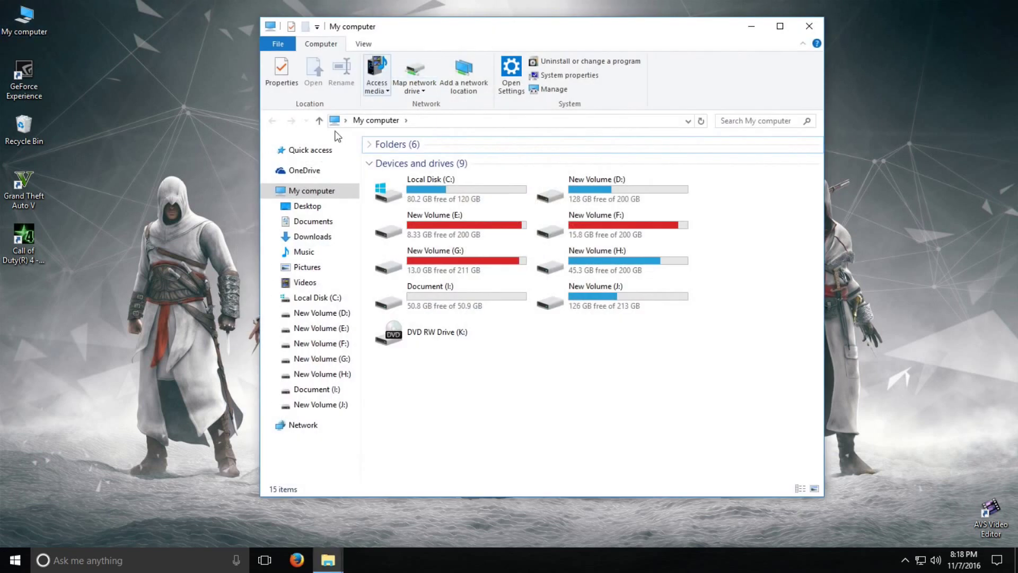
pyautogui.click(321, 236)
pyautogui.moveTo(448, 260); pyautogui.dragTo(191, 225)
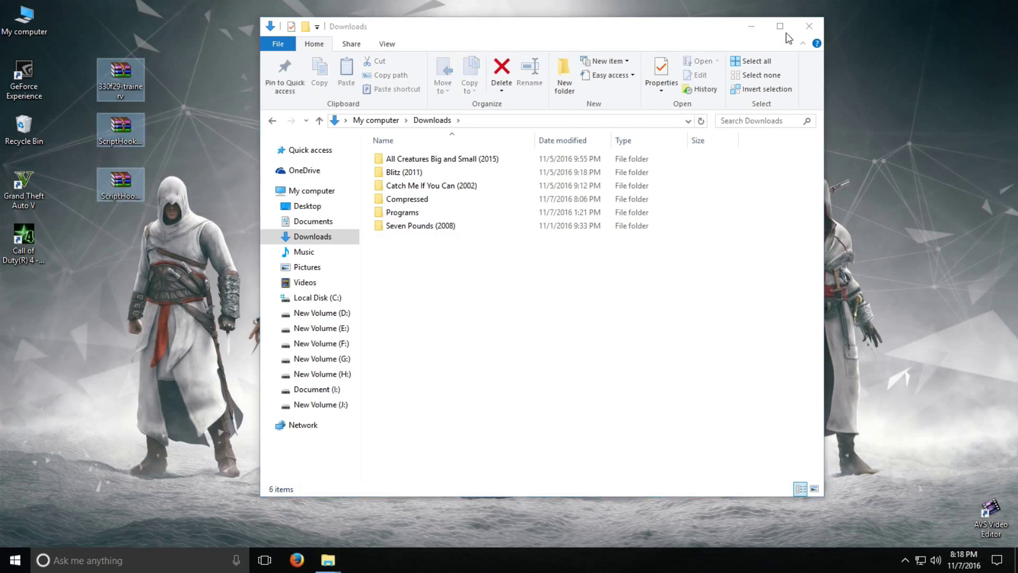
pyautogui.click(751, 26)
pyautogui.click(354, 64)
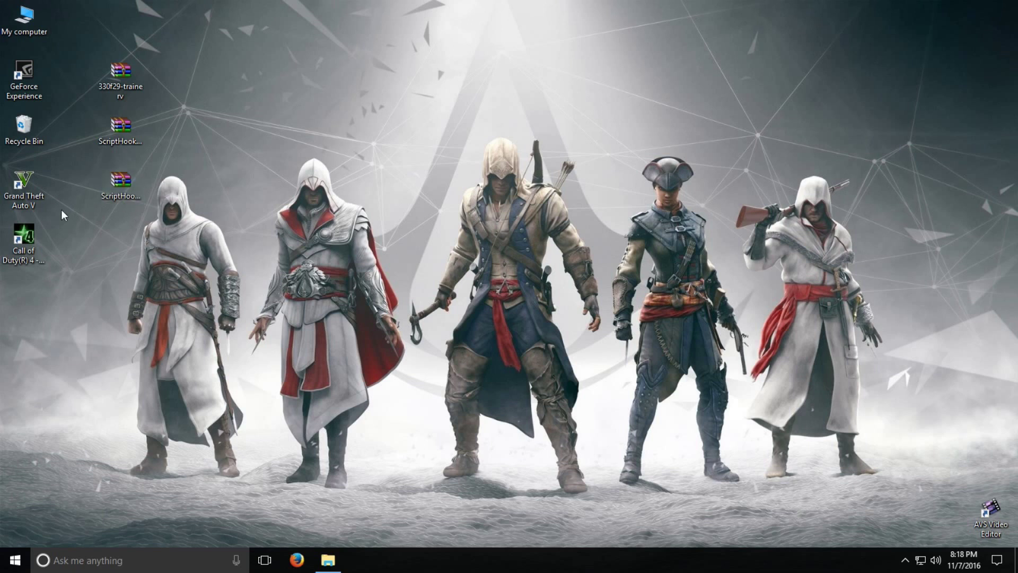
# Open the Grand Theft Auto V shortcut's file location and move the folder window clear of the desktop archives
pyautogui.rightClick(41, 191)
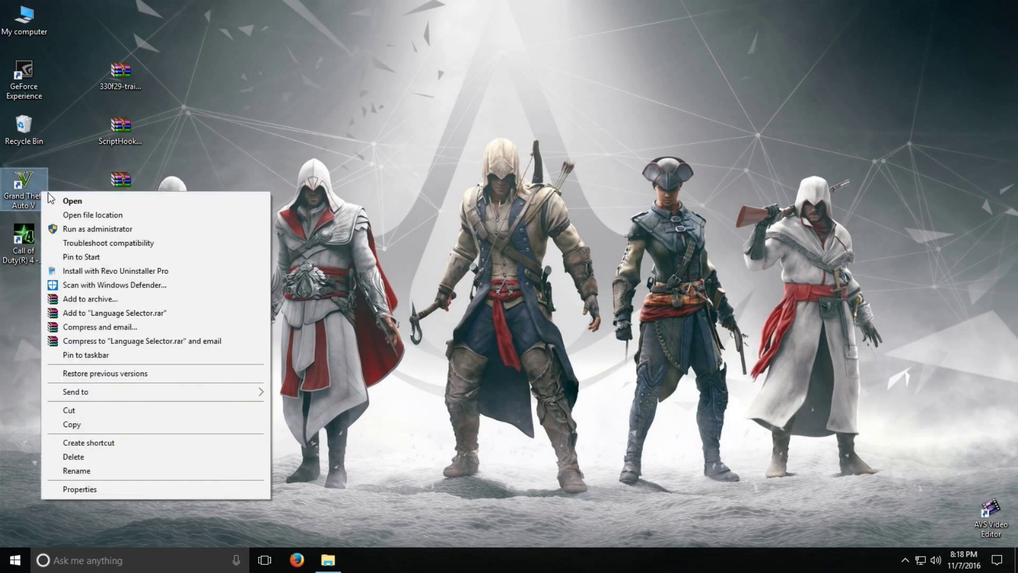
pyautogui.click(72, 215)
pyautogui.moveTo(553, 40); pyautogui.dragTo(740, 46)
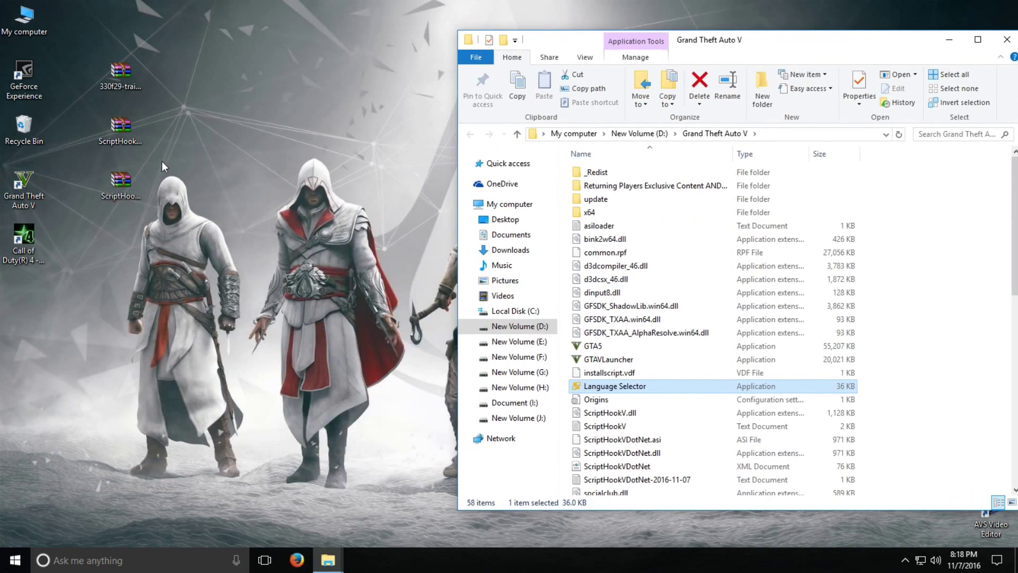
# Extract dinput8.dll and ScriptHookV.dll from the ScriptHookV archive's bin folder into the Grand Theft Auto V folder, replacing existing files
pyautogui.moveTo(114, 192); pyautogui.dragTo(125, 123)
pyautogui.doubleClick(126, 131)
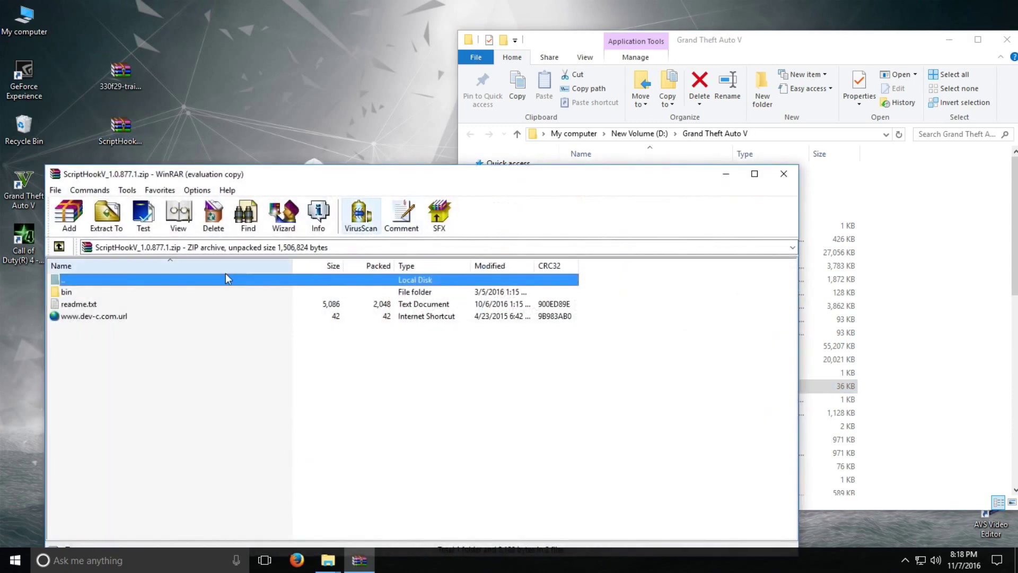
pyautogui.doubleClick(68, 292)
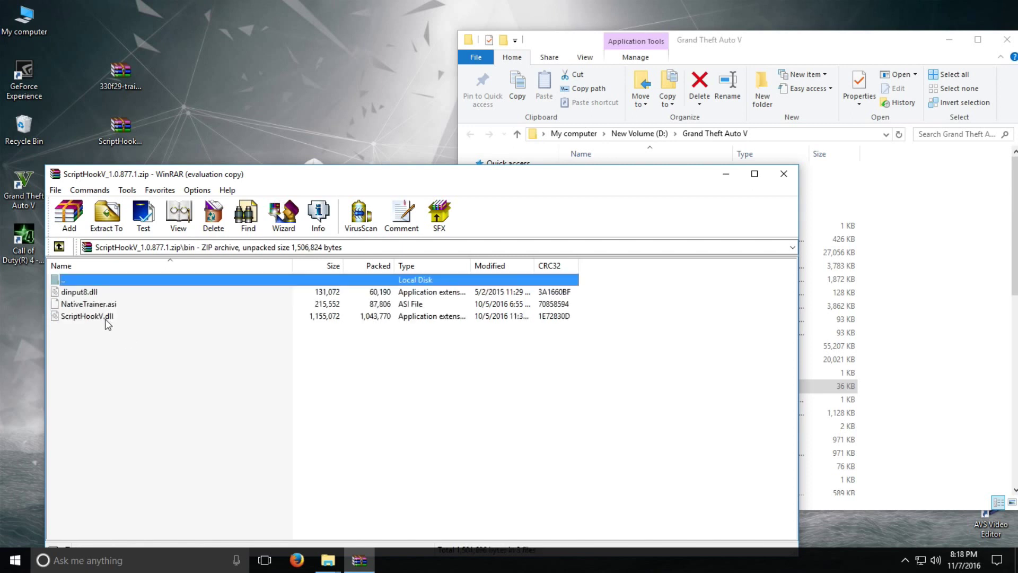
pyautogui.click(100, 317)
pyautogui.keyDown('ctrl'); pyautogui.click(85, 292); pyautogui.keyUp('ctrl')
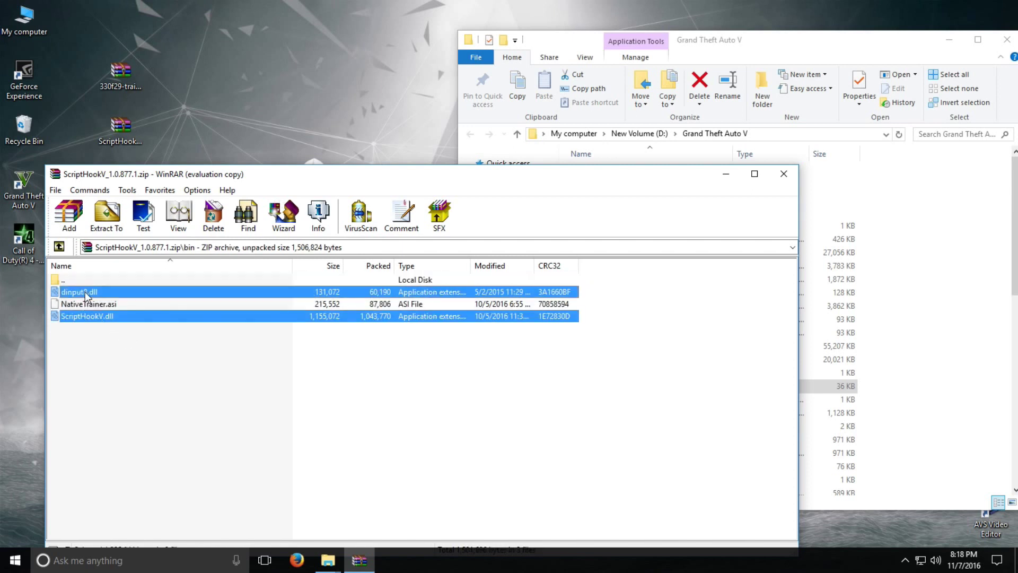
pyautogui.moveTo(85, 292); pyautogui.dragTo(902, 233)
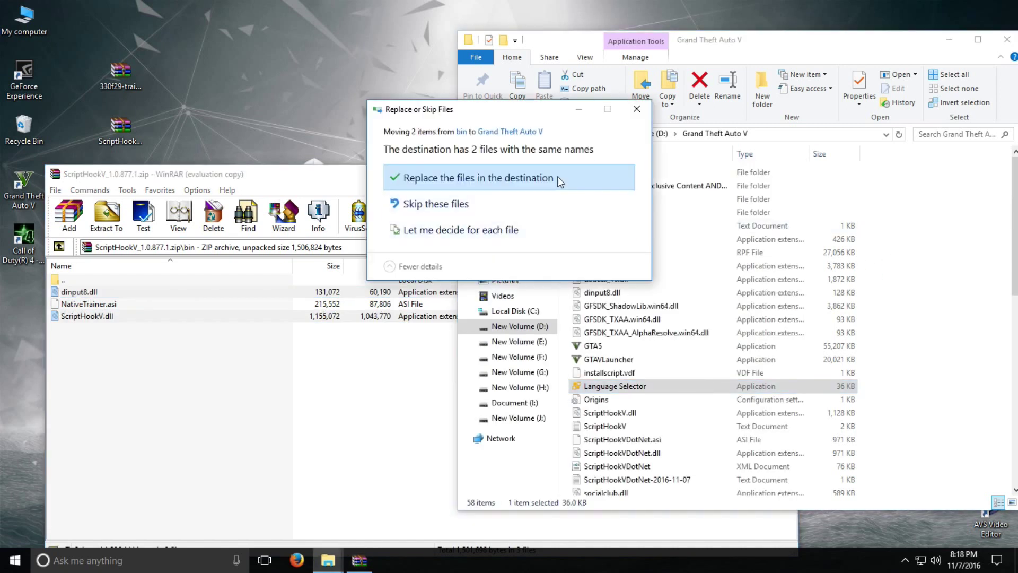
pyautogui.click(560, 179)
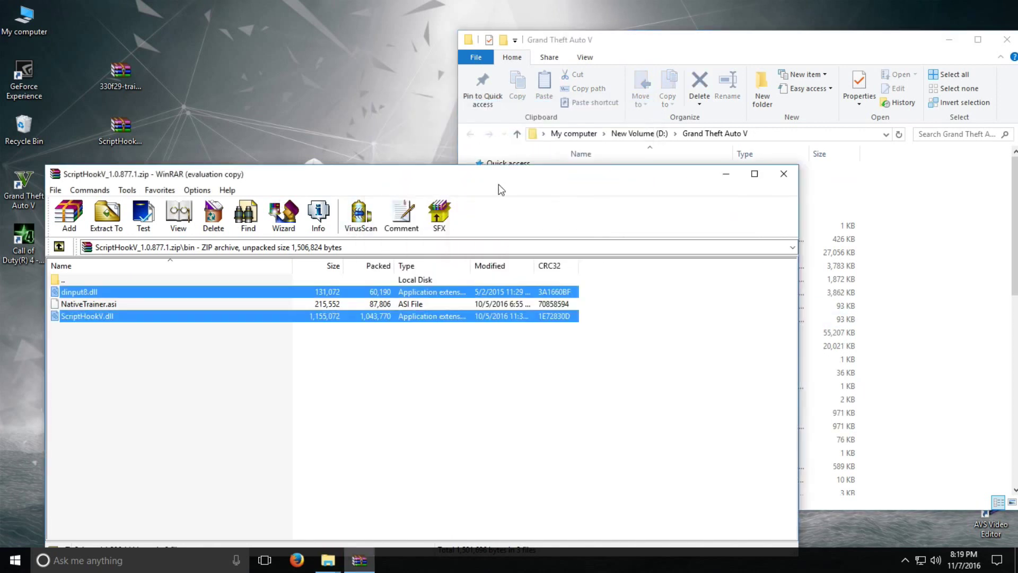
pyautogui.click(786, 174)
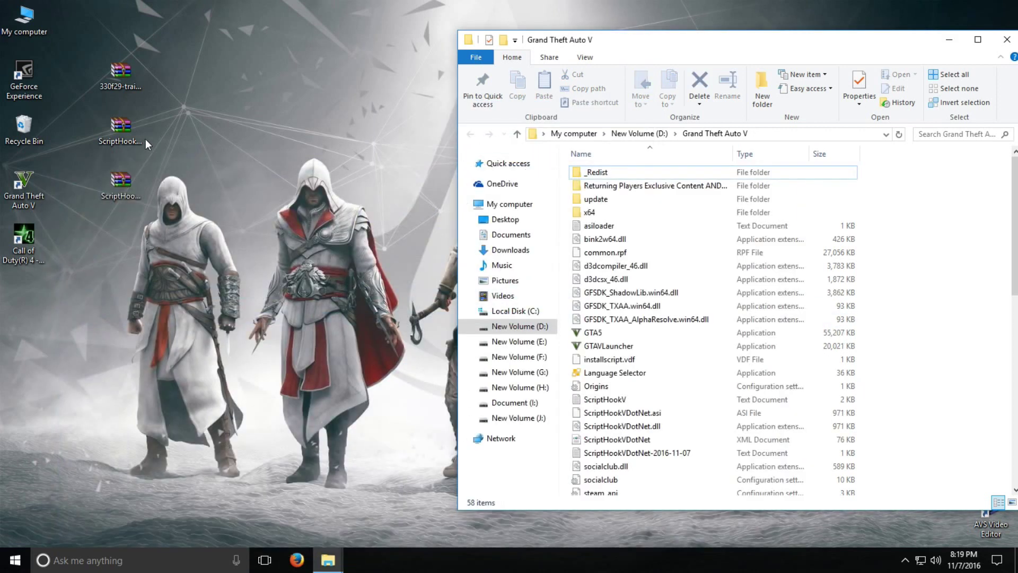
# Extract ScriptHookVDotNet.asi, ScriptHookVDotNet.dll and ScriptHookVDotNet.xml from ScriptHookVDotNet.zip into the Grand Theft Auto V folder, replacing existing files
pyautogui.doubleClick(132, 131)
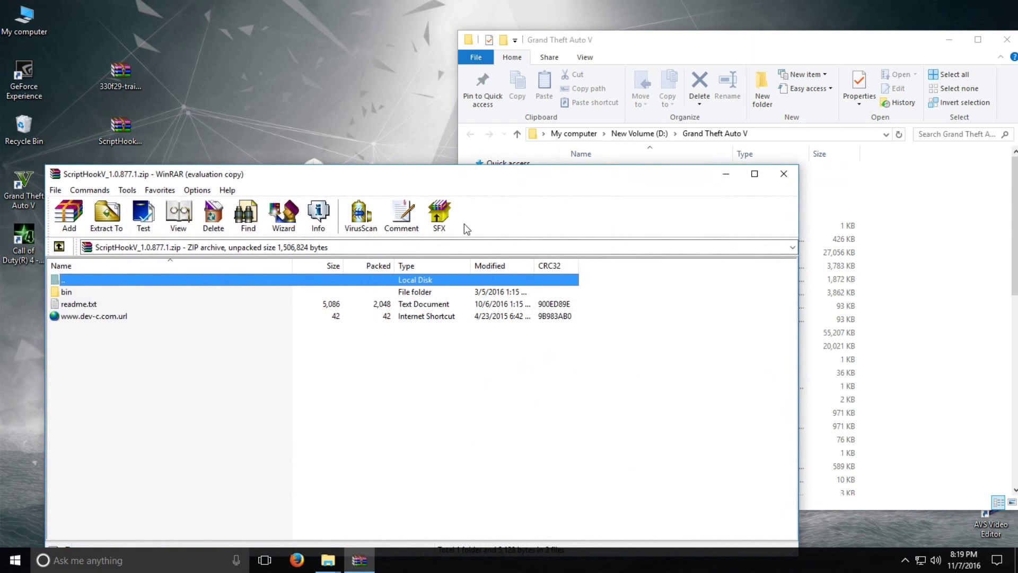
pyautogui.click(784, 174)
pyautogui.click(118, 81)
pyautogui.doubleClick(127, 186)
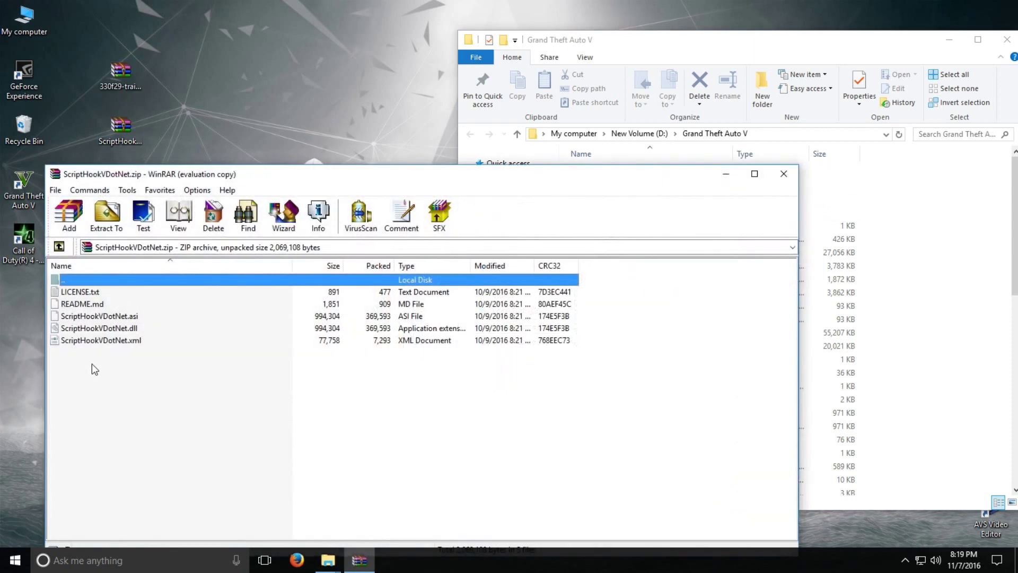
pyautogui.click(95, 355)
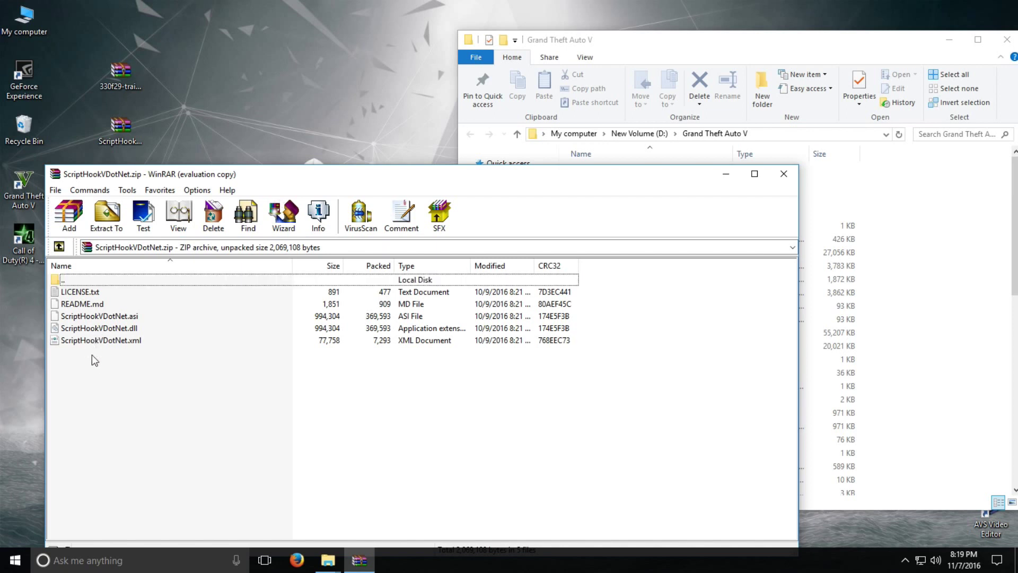
pyautogui.moveTo(101, 363); pyautogui.dragTo(94, 315)
pyautogui.moveTo(983, 288); pyautogui.dragTo(980, 286)
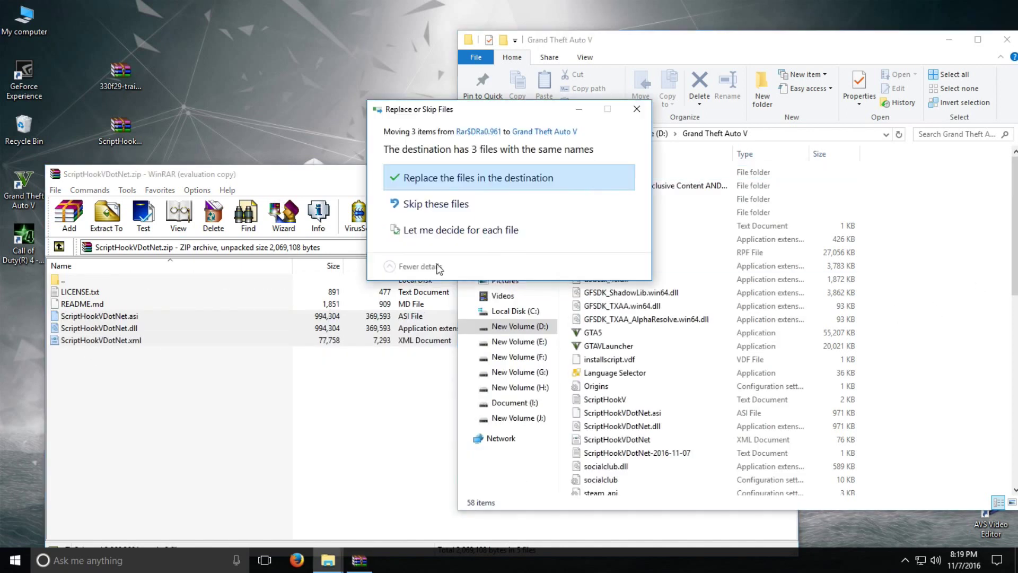
pyautogui.click(446, 185)
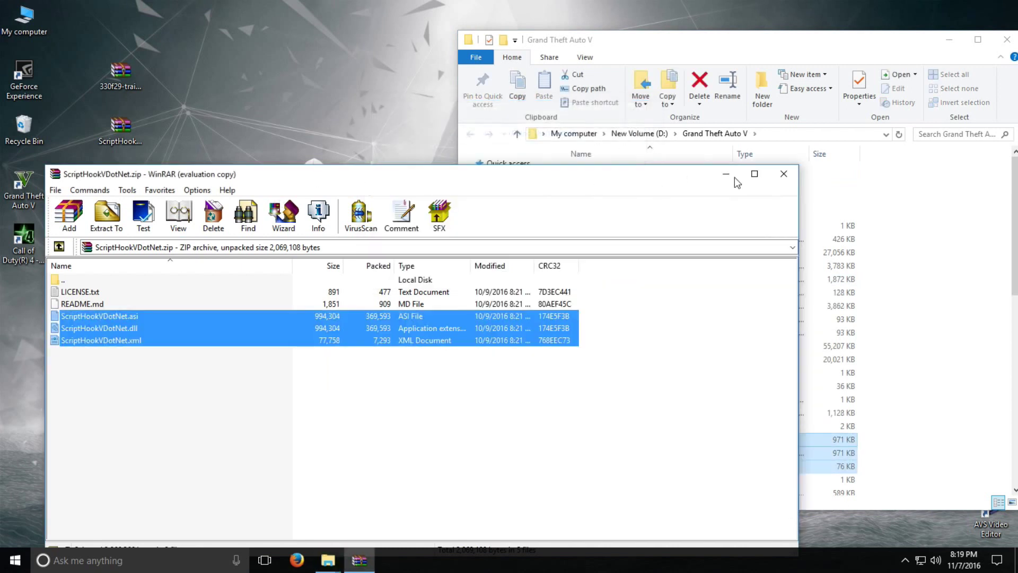
pyautogui.click(785, 175)
# Extract TrainerV.asi and trainerv.ini from 330f29-trainerv.rar into the Grand Theft Auto V folder, replacing existing files, and close both windows
pyautogui.doubleClick(122, 79)
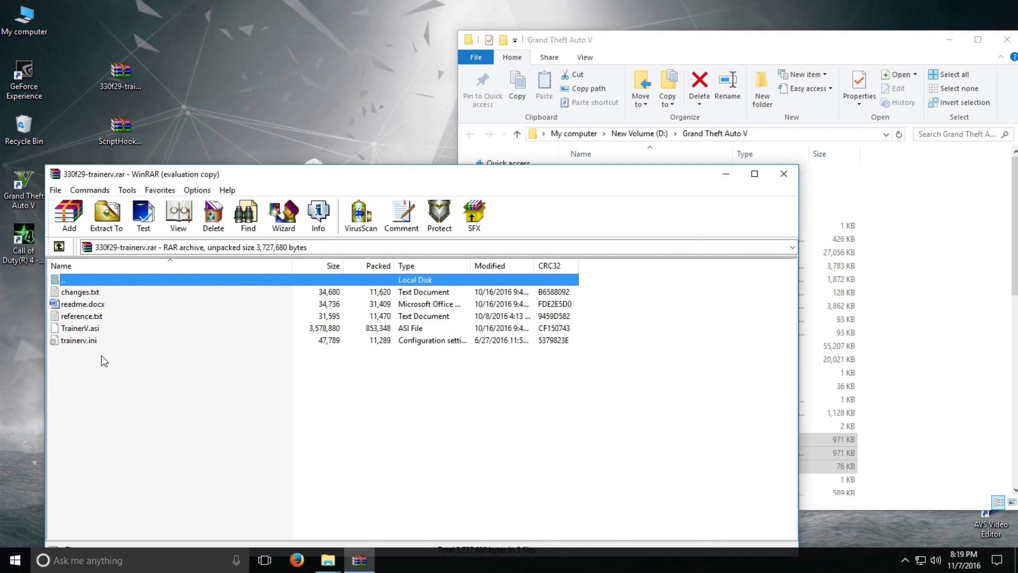
pyautogui.moveTo(101, 356); pyautogui.dragTo(953, 266)
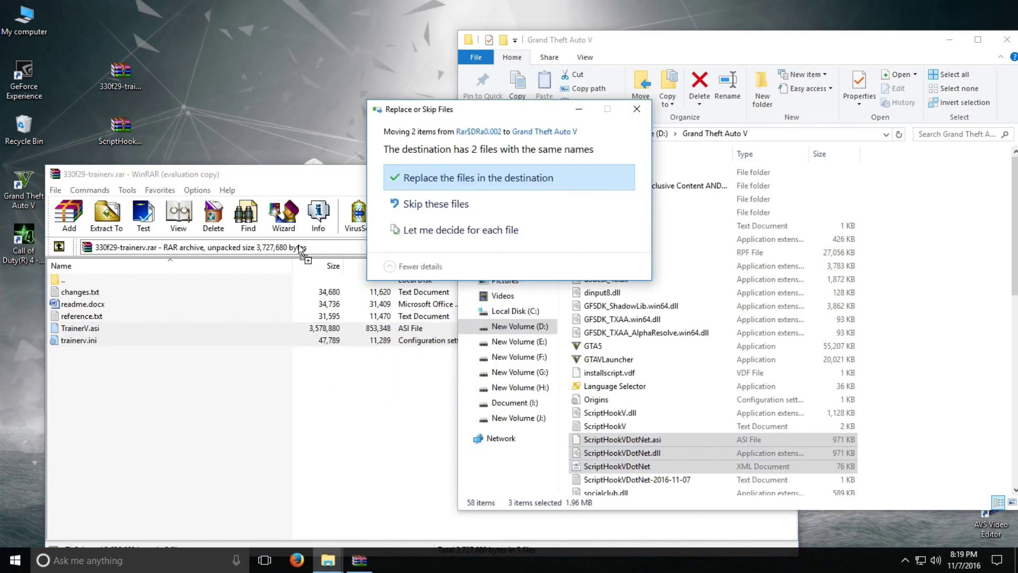
pyautogui.click(467, 178)
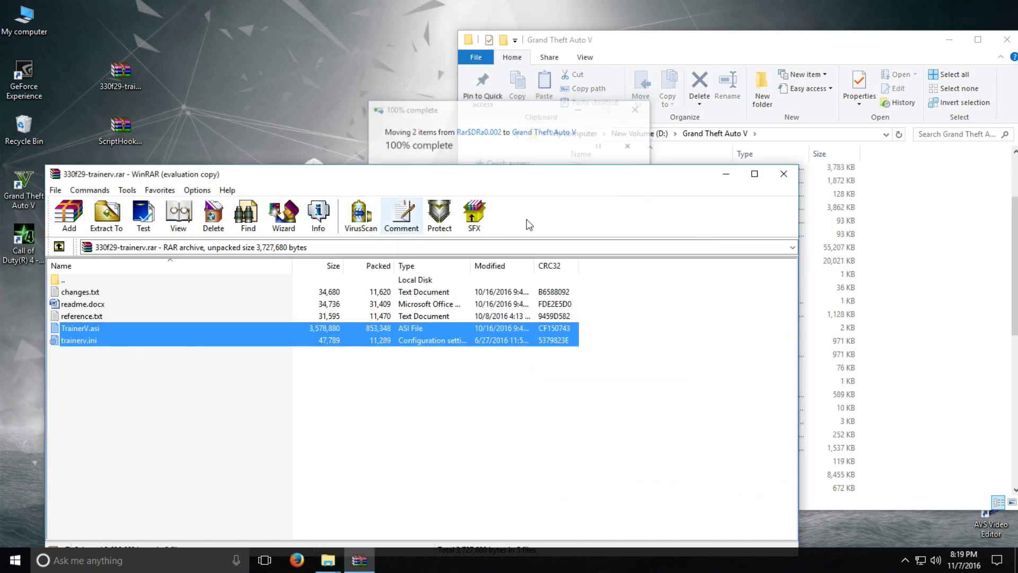
pyautogui.click(784, 174)
pyautogui.moveTo(802, 35); pyautogui.dragTo(646, 19)
pyautogui.click(851, 15)
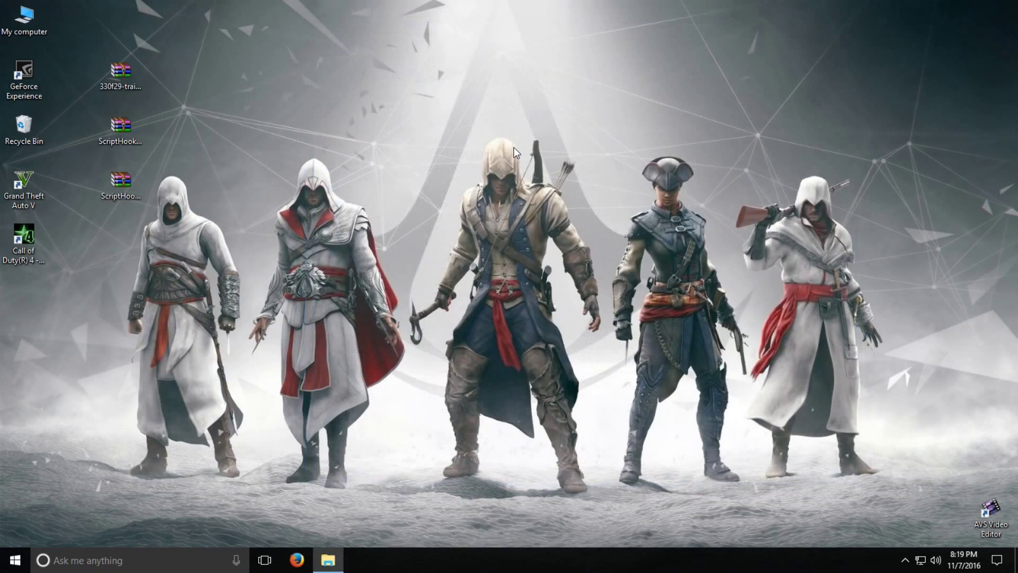
pyautogui.rightClick(512, 147)
pyautogui.click(546, 185)
pyautogui.rightClick(500, 188)
pyautogui.click(525, 225)
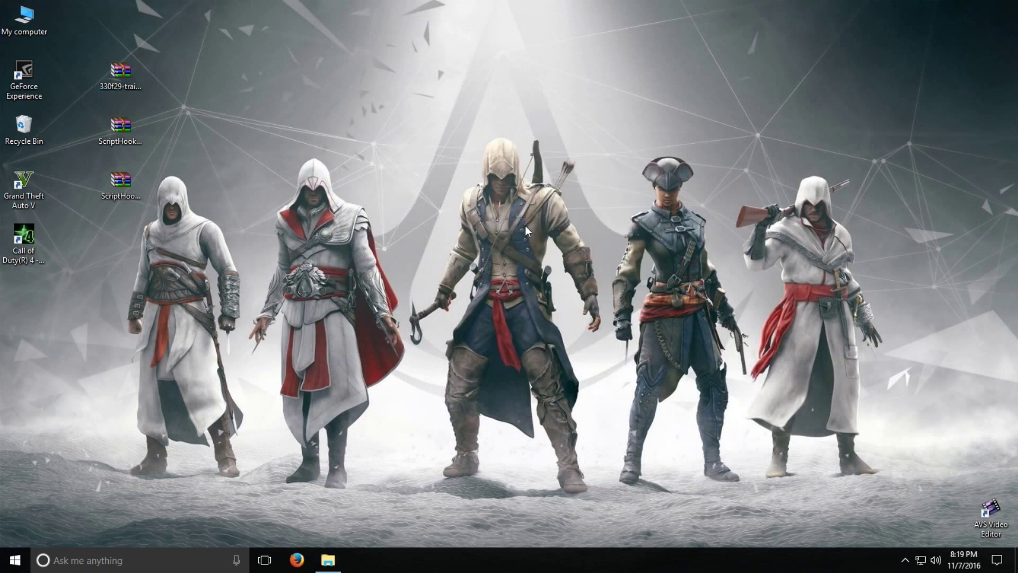
# Launch Grand Theft Auto V with English as the game language and check the character's weapon wheel in the game
pyautogui.doubleClick(24, 188)
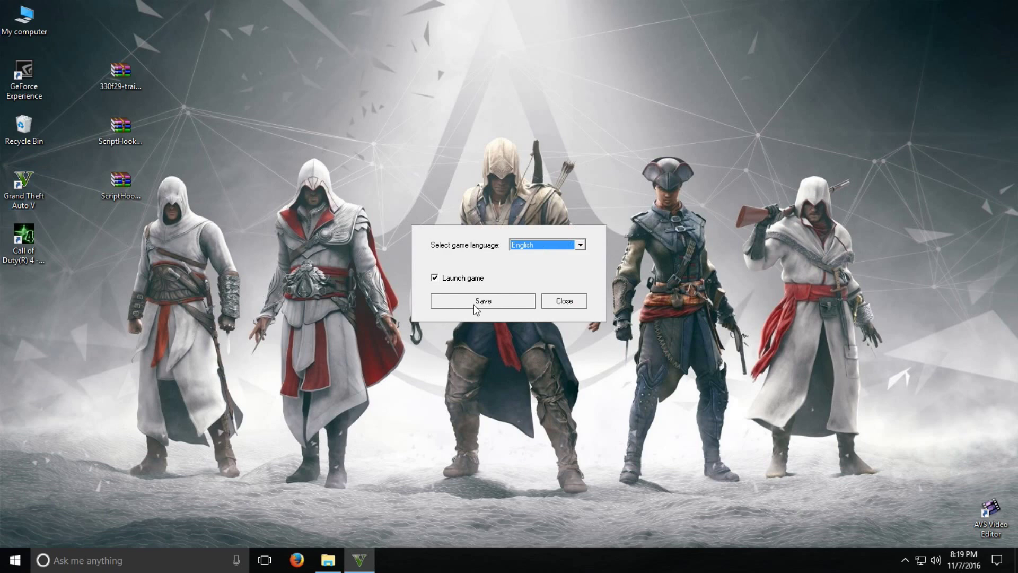
pyautogui.click(473, 304)
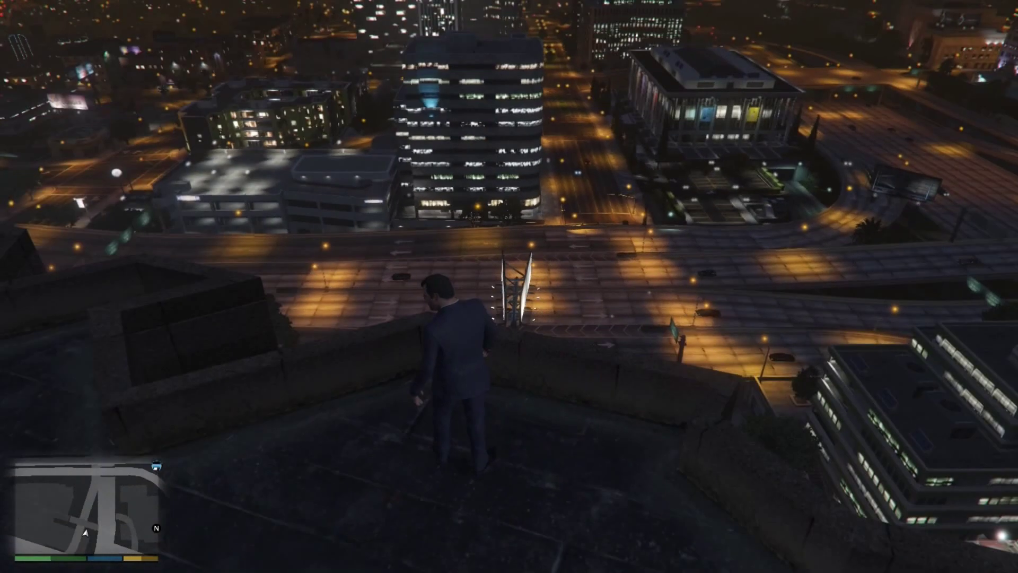
pyautogui.press('Tab')
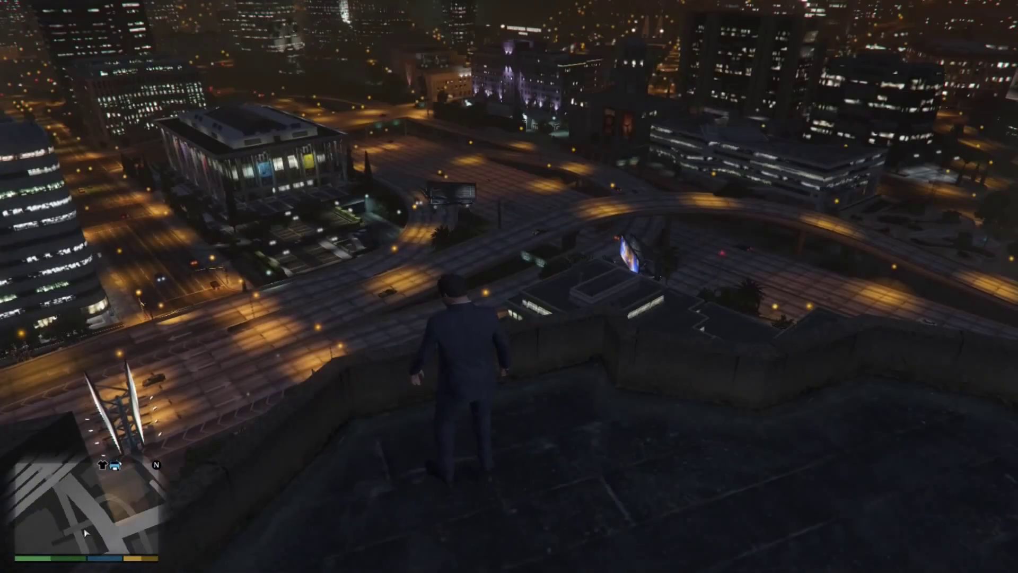
pyautogui.press('Tab')
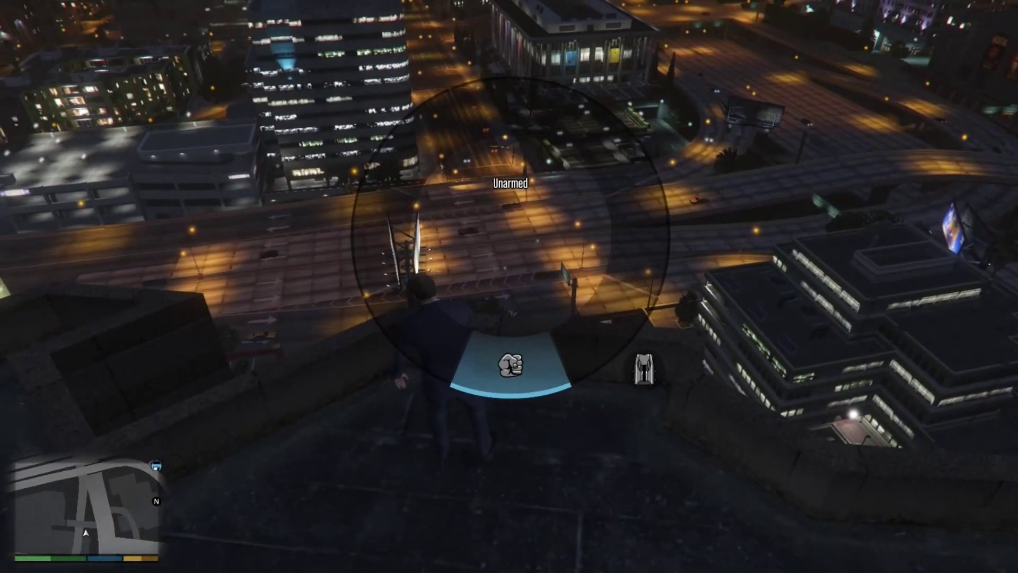
# Jump off the rooftop and walk from the hospital entrance out to the street
pyautogui.press('w')
pyautogui.press('space')
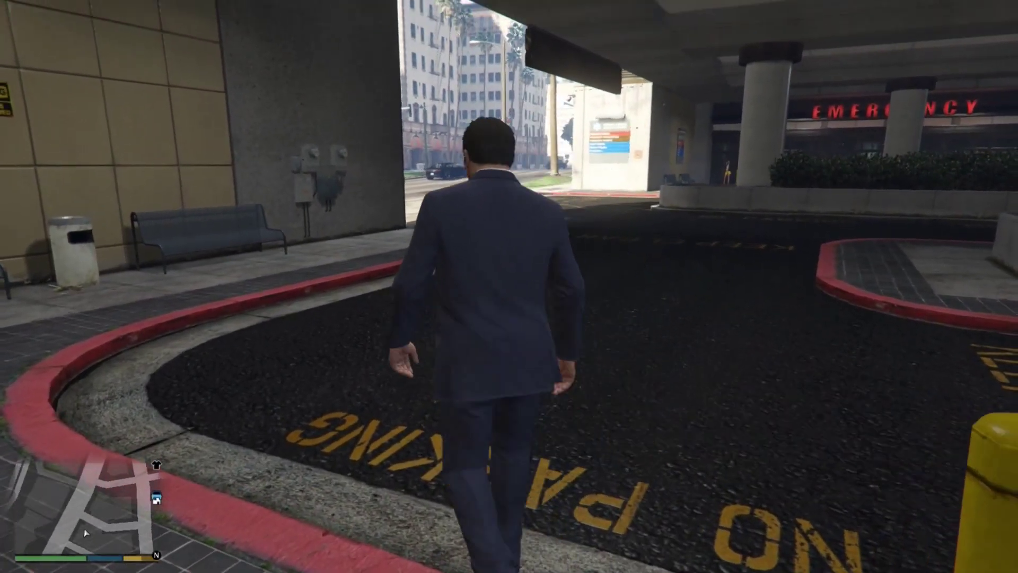
pyautogui.press('w')
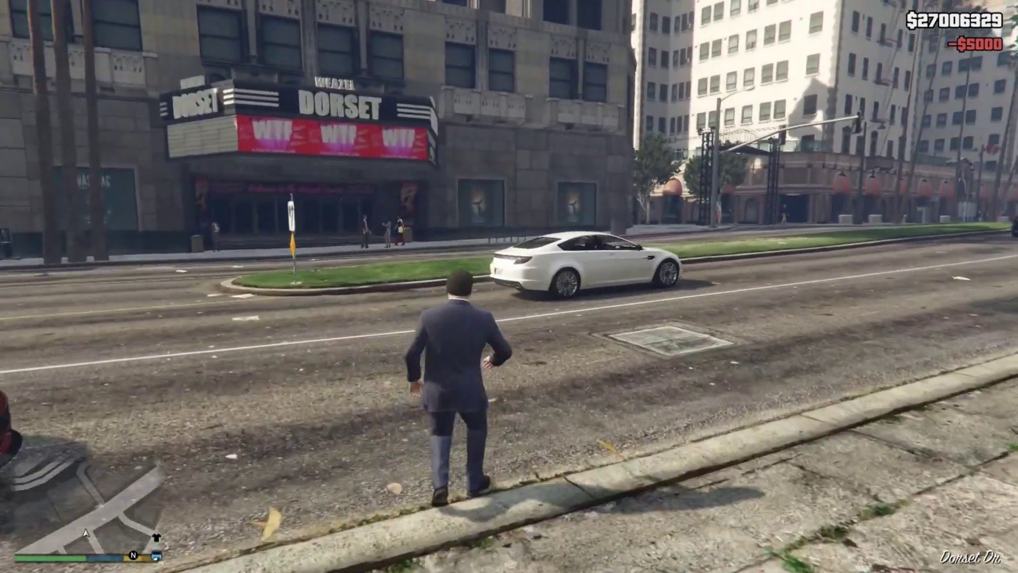
# Enable Always God Mode in the trainer's player options and return to its main menu
pyautogui.press('F3')
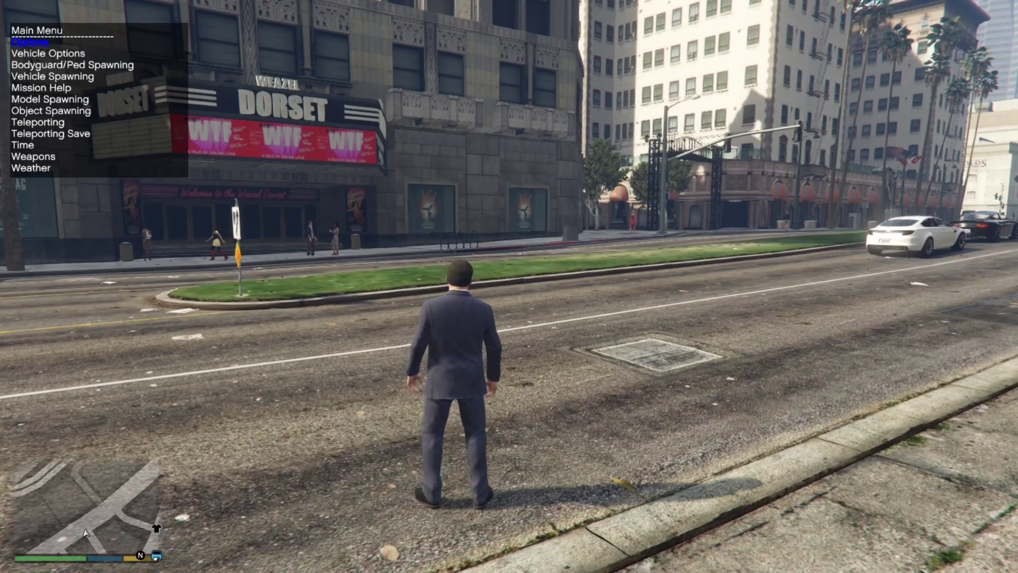
pyautogui.press('Down')
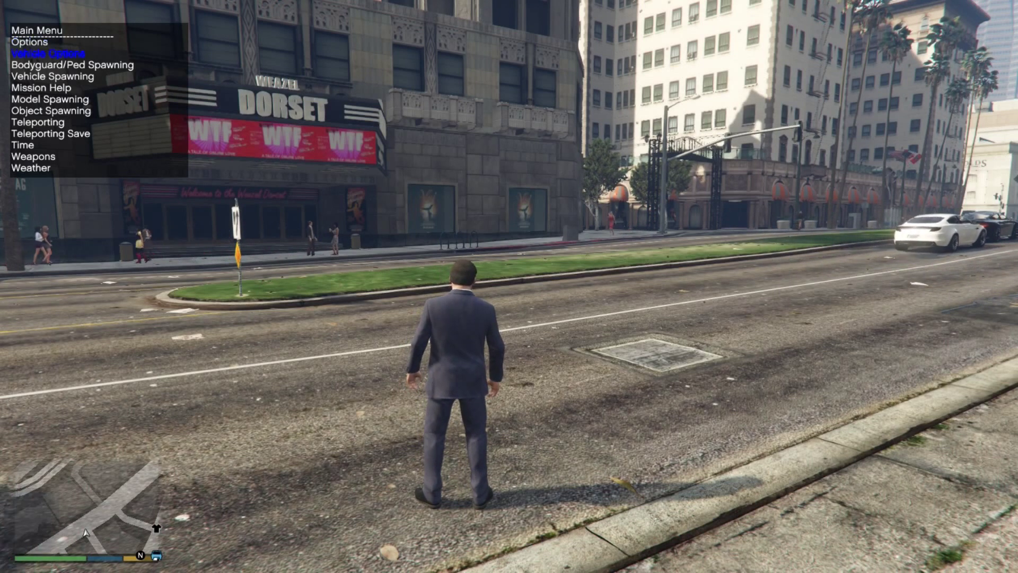
pyautogui.press('Up')
pyautogui.press('Return')
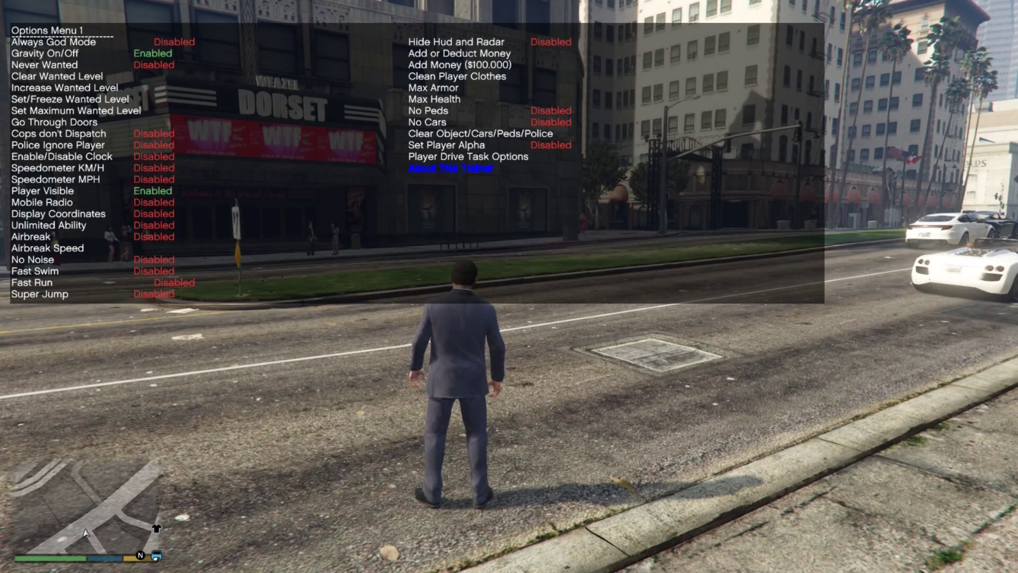
pyautogui.press('Down')
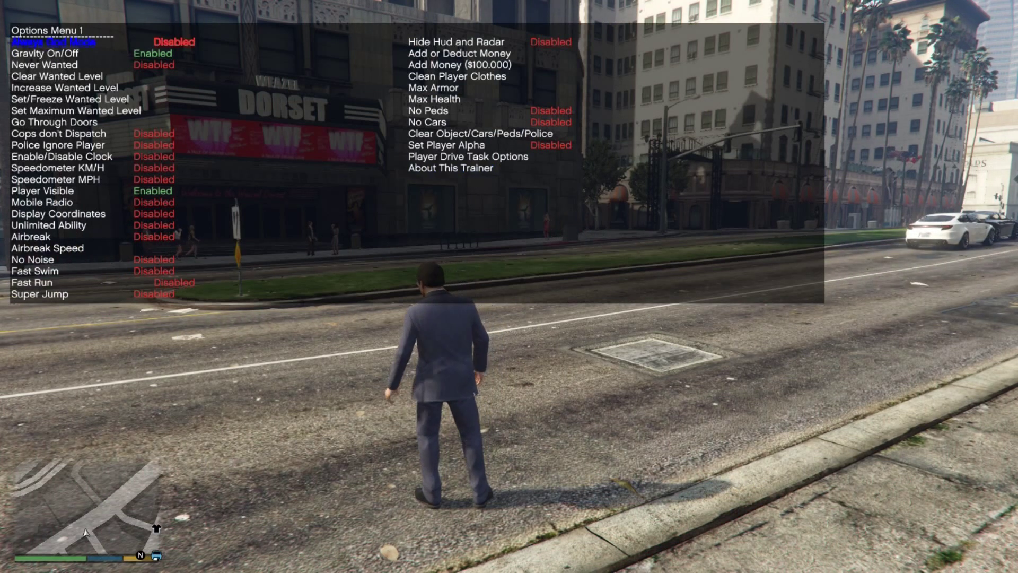
pyautogui.press('Return')
pyautogui.press('BackSpace')
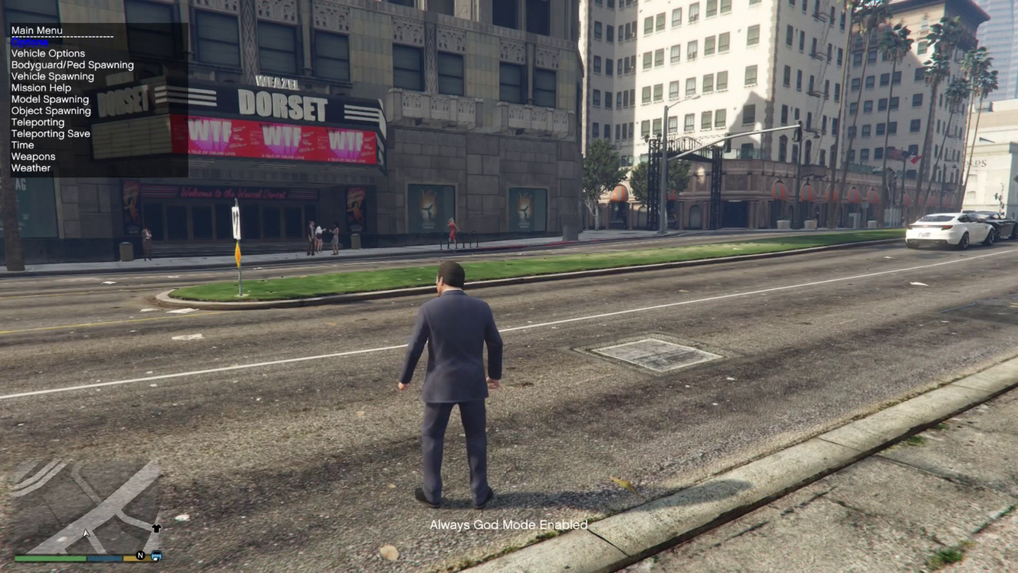
# Give the character all weapons through the trainer's weapons options and close the trainer
pyautogui.press('Up')
pyautogui.press('Up')
pyautogui.press('Return')
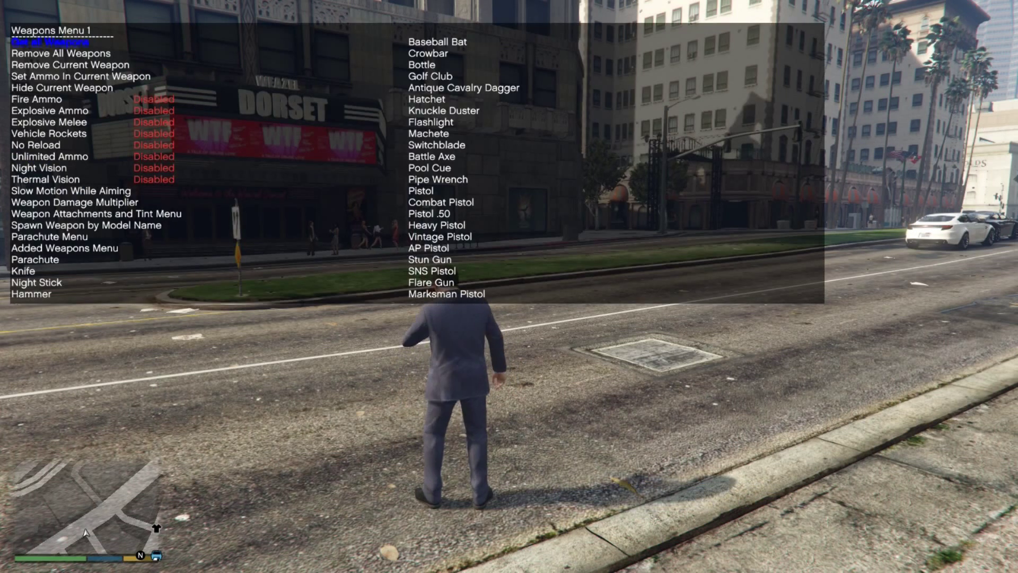
pyautogui.press('Return')
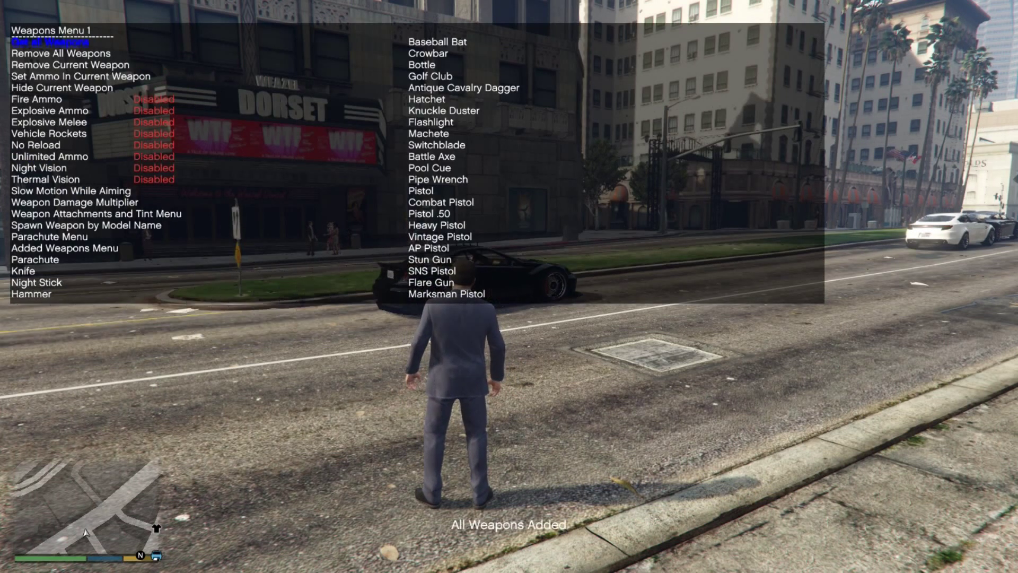
pyautogui.press('F4')
# Equip the grenade launcher and fire it at the truck and passing traffic while running along the street
pyautogui.press('Tab')
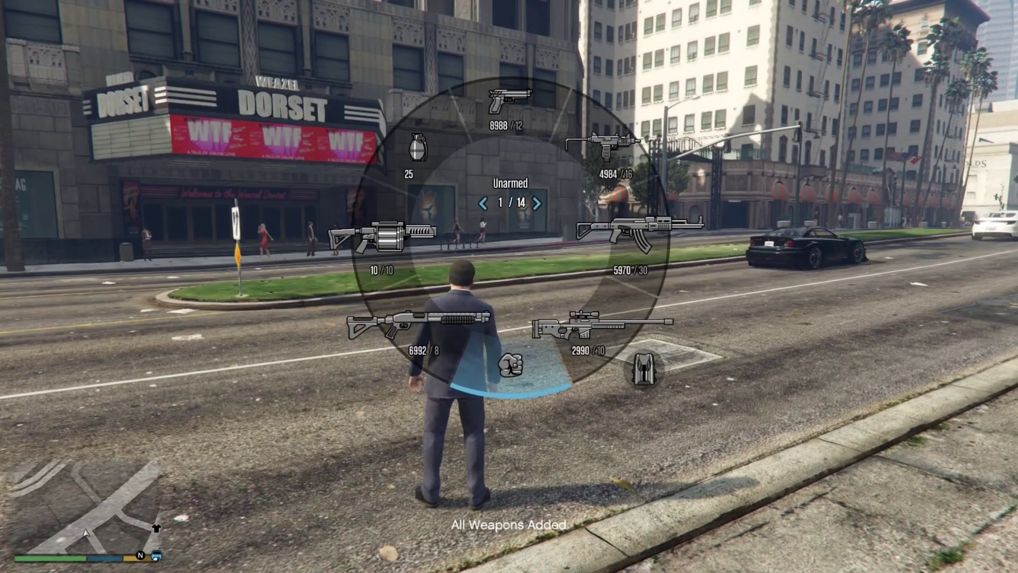
pyautogui.press('w')
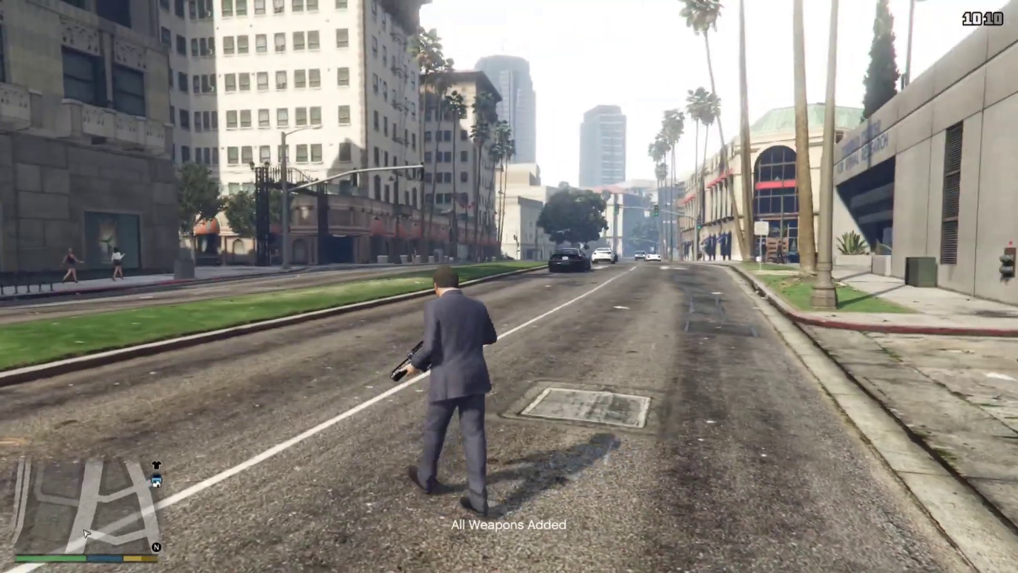
pyautogui.rightClick(509, 286)
pyautogui.click(510, 287)
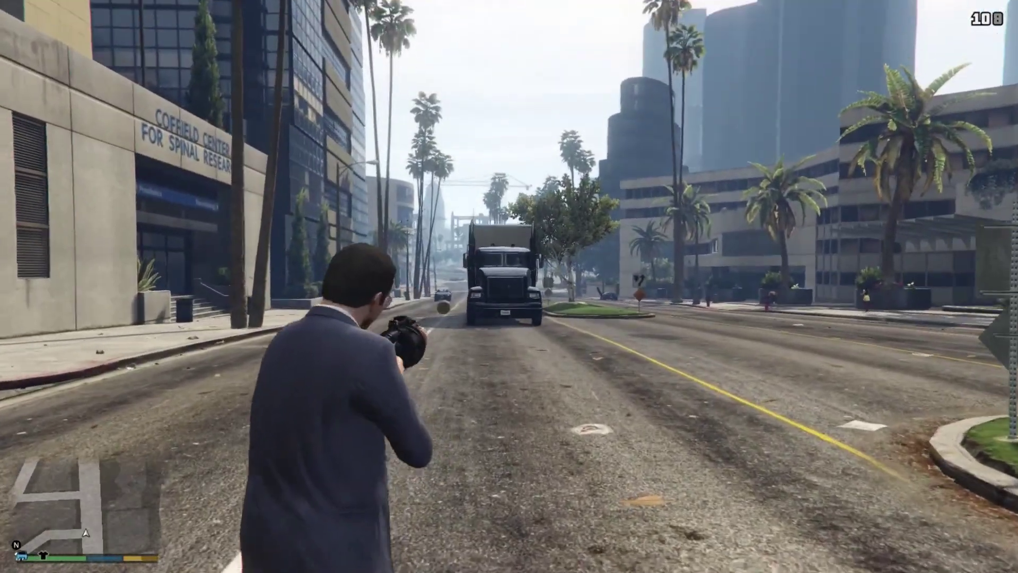
pyautogui.click(509, 287)
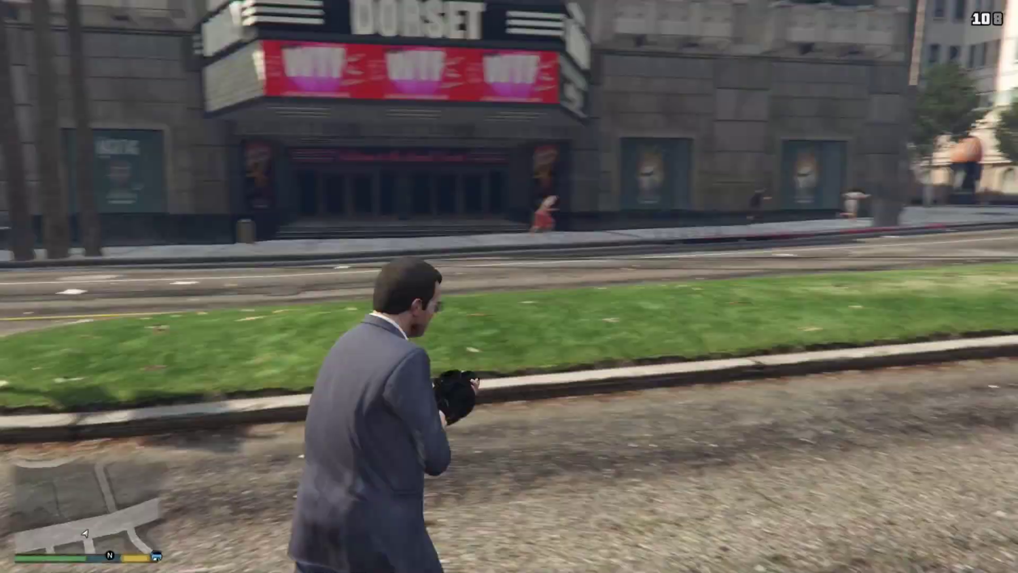
pyautogui.press('w')
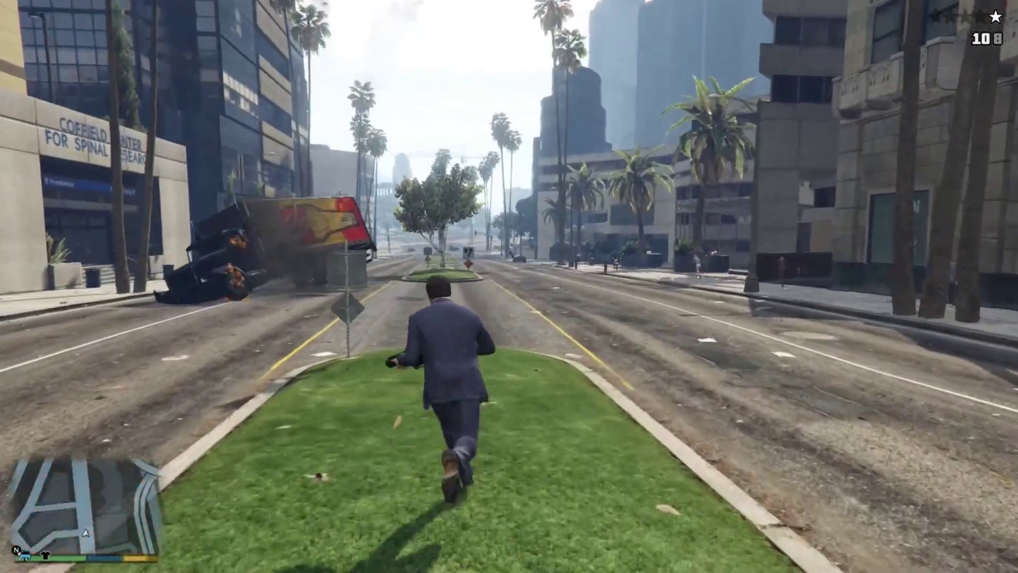
pyautogui.rightClick(509, 287)
pyautogui.press('w')
pyautogui.rightClick(509, 286)
pyautogui.click(509, 286)
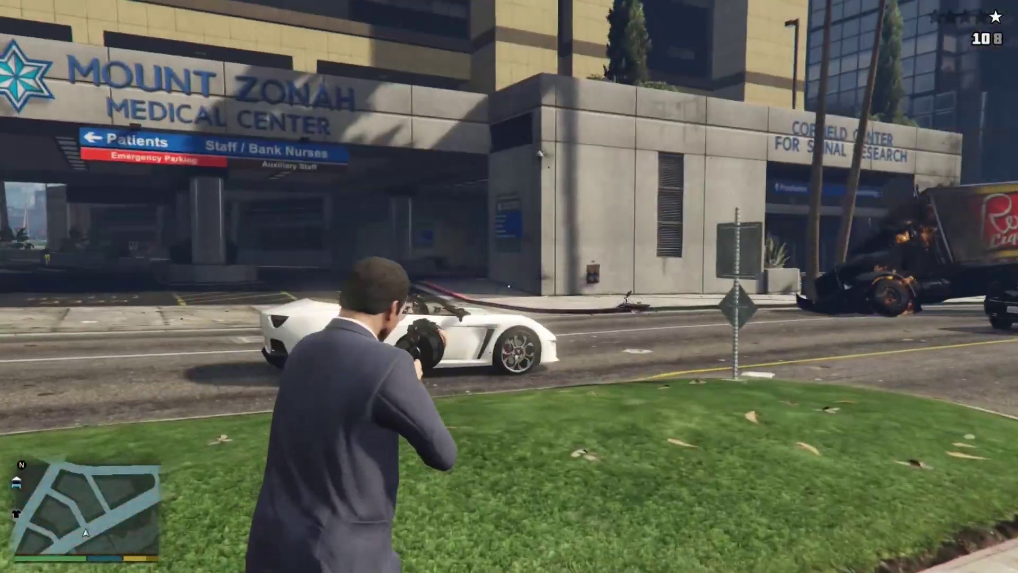
pyautogui.press('w')
pyautogui.press('w')
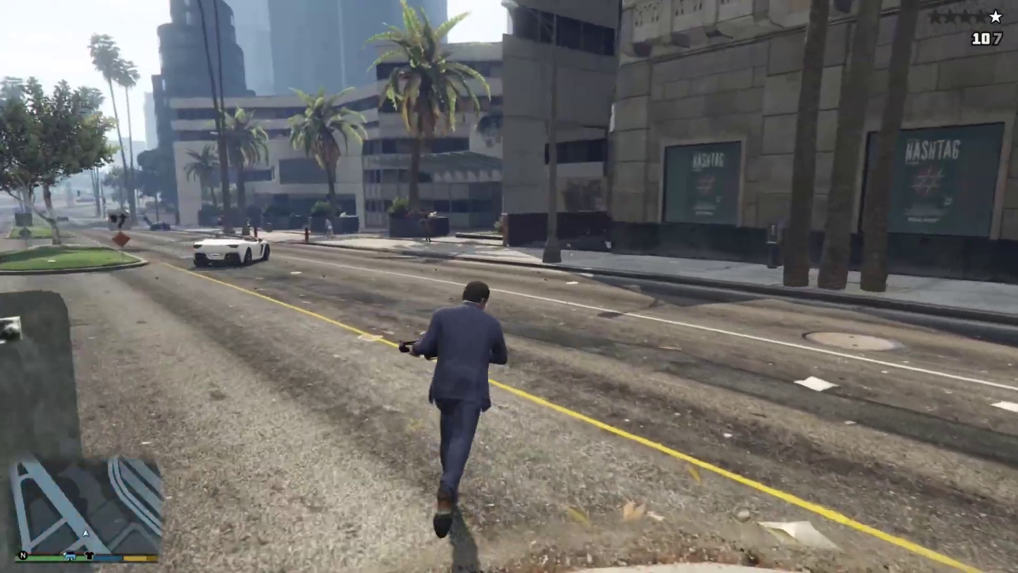
# Spawn a Bravado Banshee 900R from the trainer's super vehicle list and close the trainer
pyautogui.press('F3')
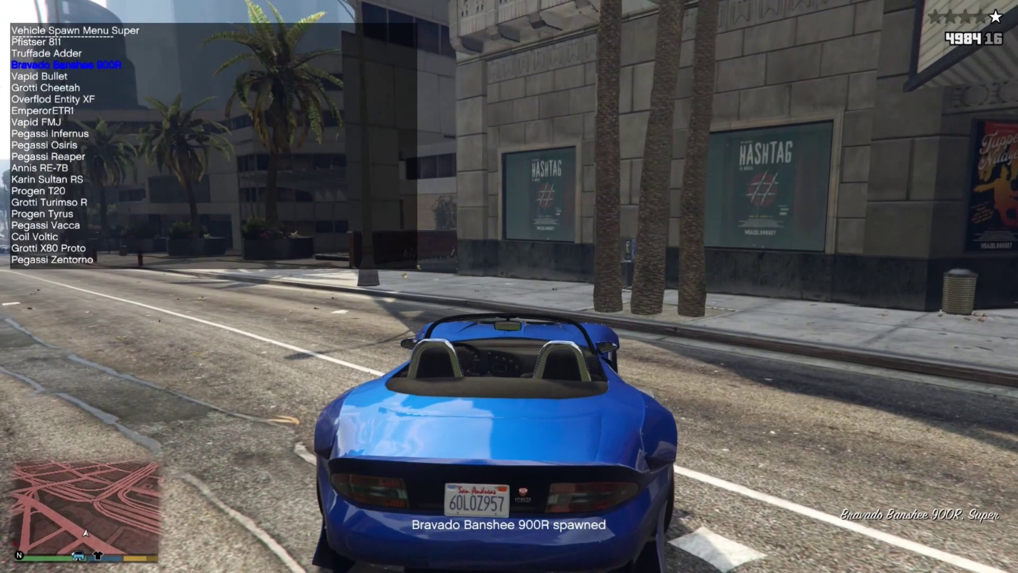
pyautogui.press('KP_0')
pyautogui.press('w')
pyautogui.press('a')
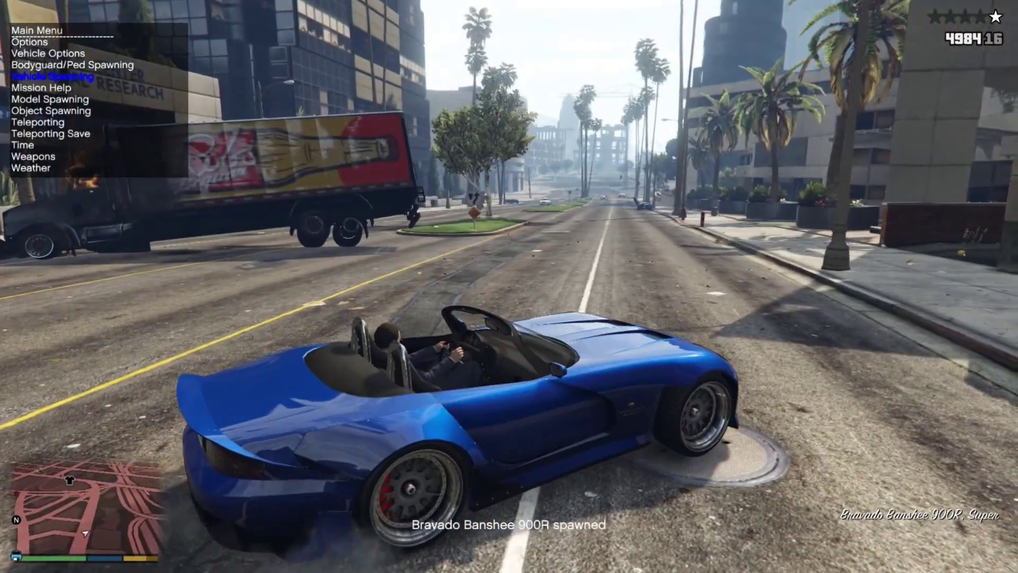
pyautogui.press('KP_0')
# Drive the spawned blue sports car along the avenue and brake at the intersection
pyautogui.press('w')
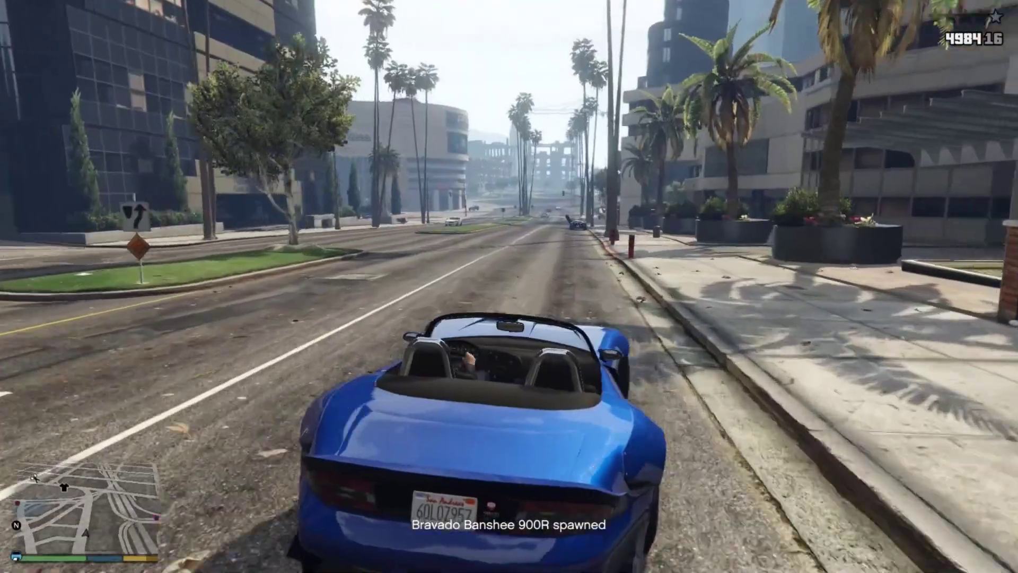
pyautogui.press('w')
pyautogui.press('d')
pyautogui.press('a')
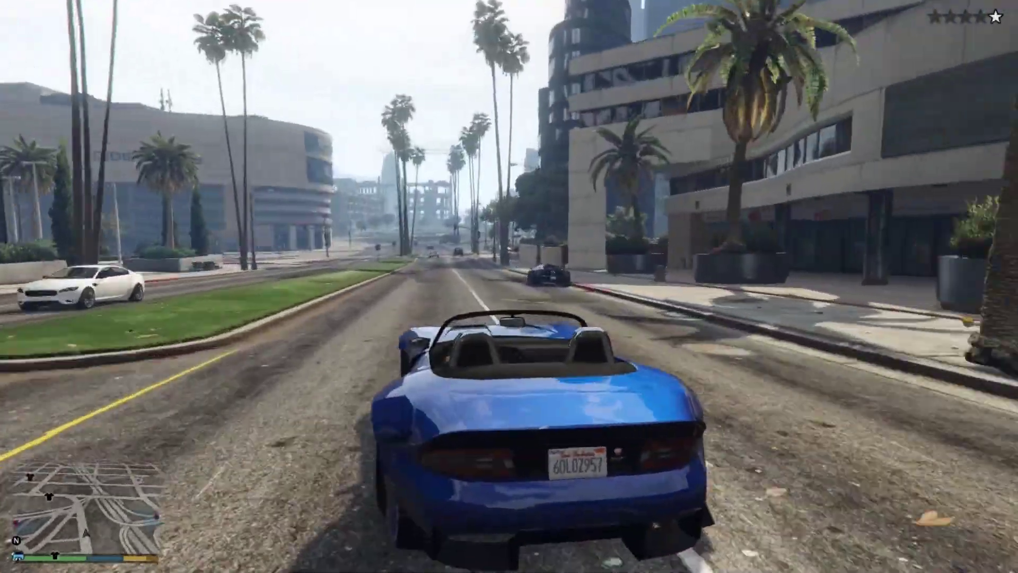
pyautogui.press('d')
pyautogui.press('w')
pyautogui.press('a')
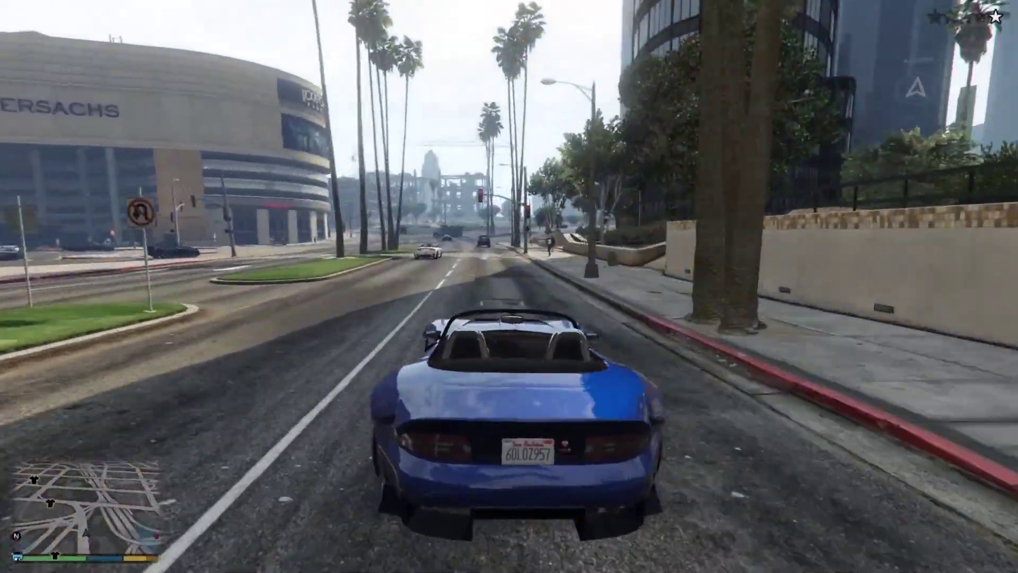
pyautogui.press('w')
pyautogui.press('s')
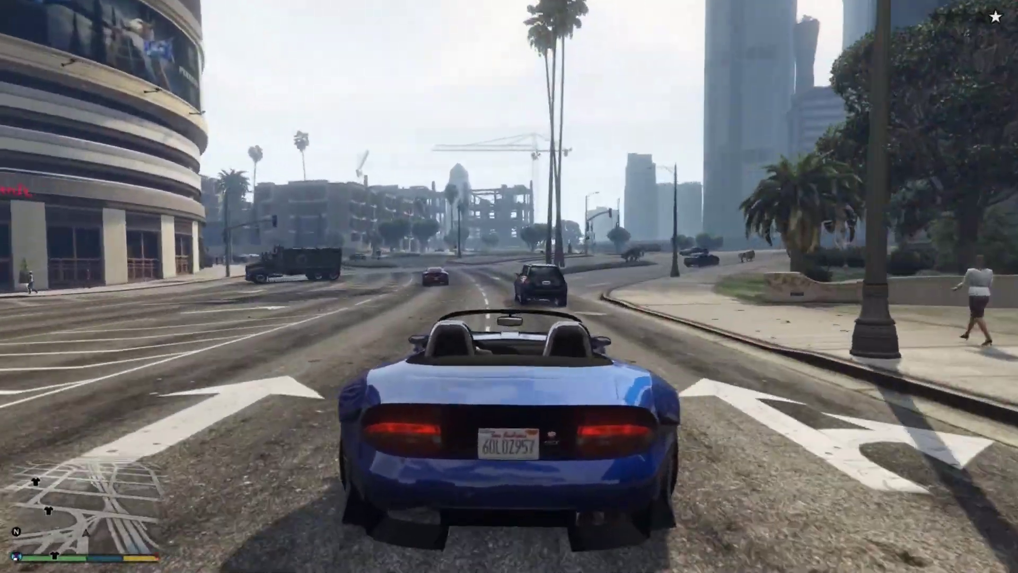
# Increase the wanted level to five stars through the trainer's player options and close the trainer
pyautogui.press('F3')
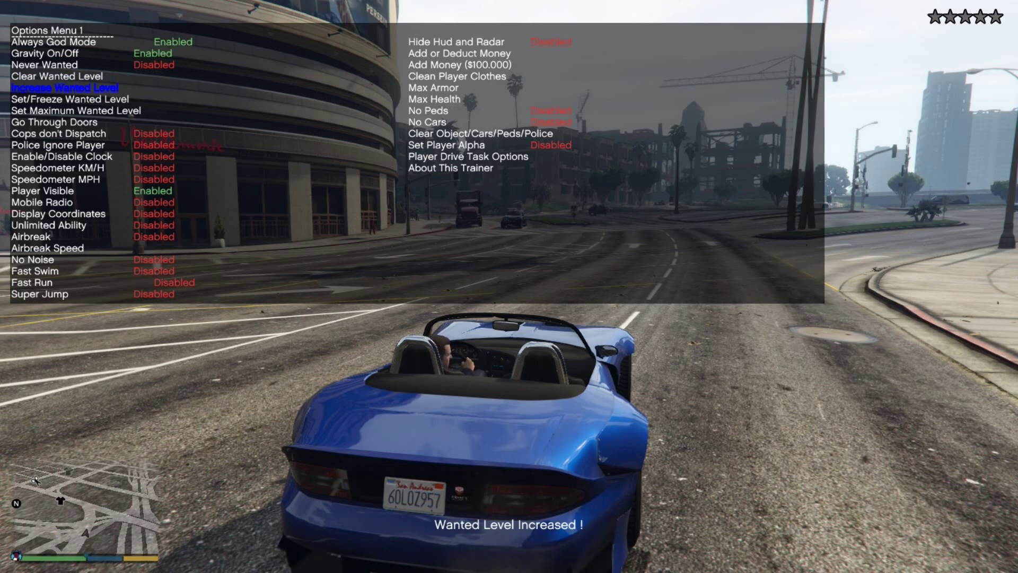
pyautogui.press('F4')
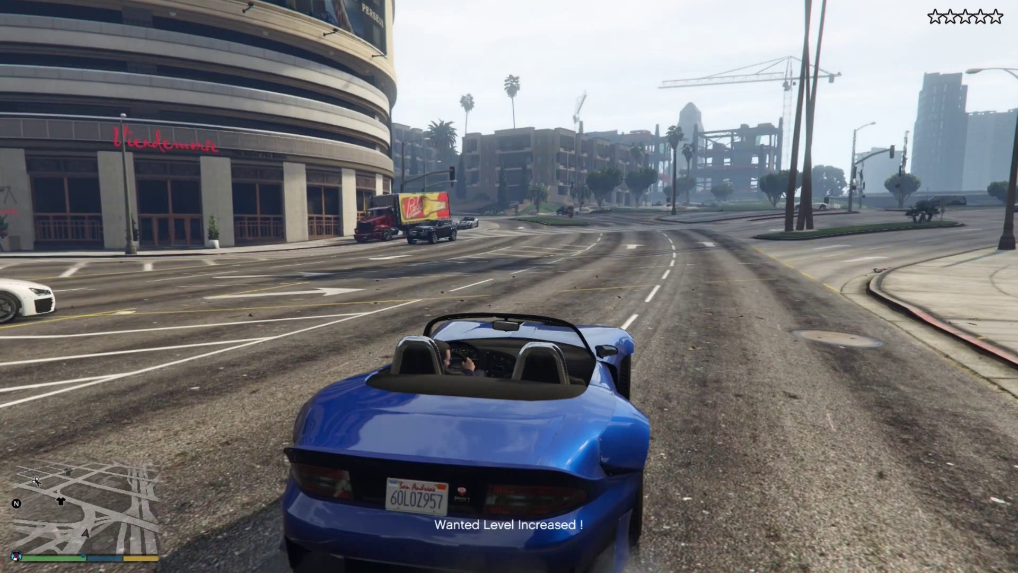